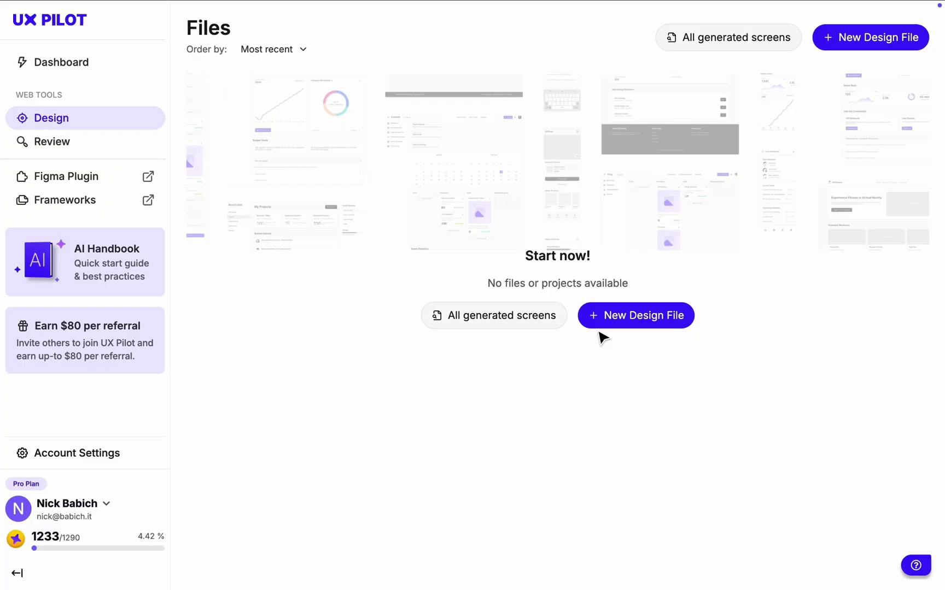
Create a new design file with its page named 'Pet clinic'
click(598, 318)
click(390, 224)
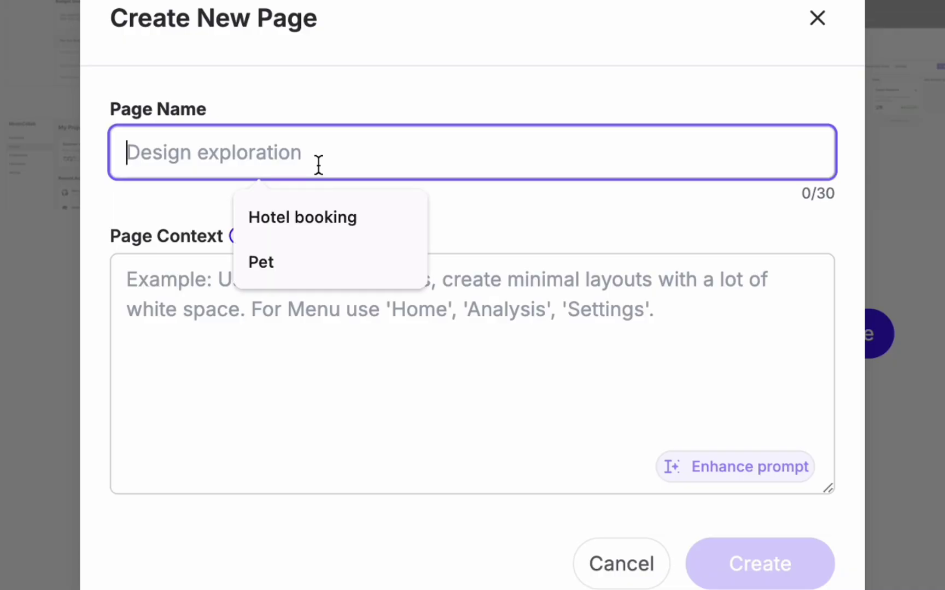
text(Pe)
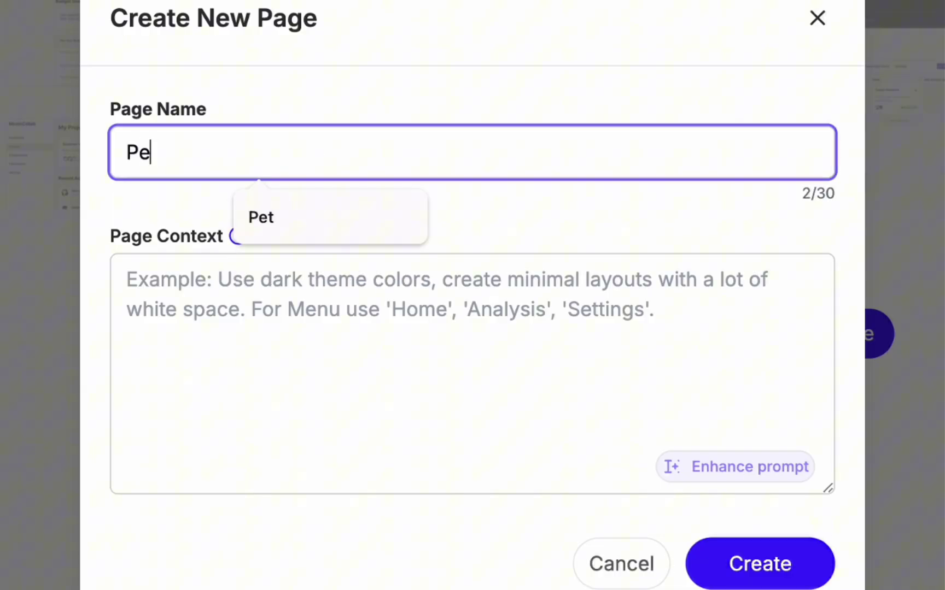
text(t clinic)
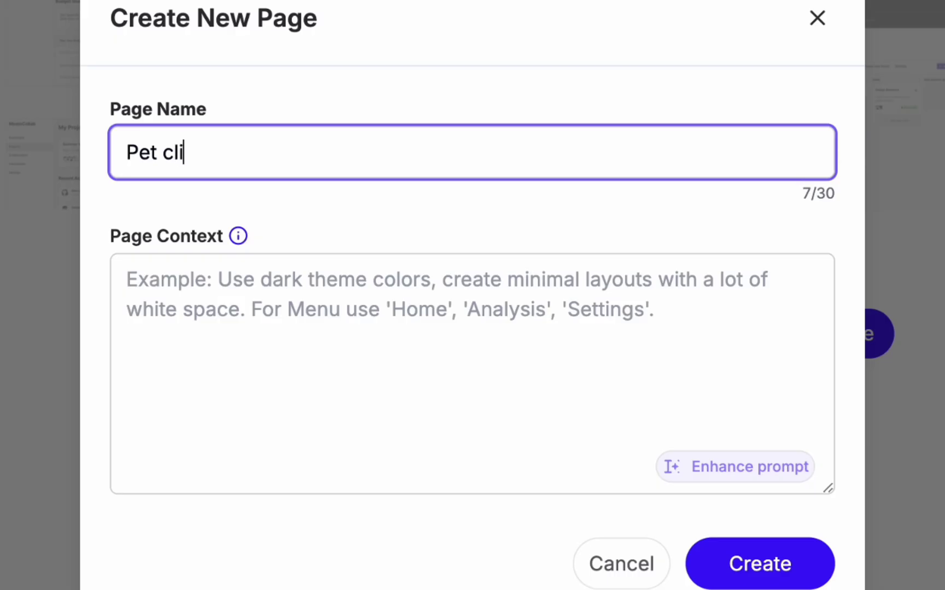
click(733, 551)
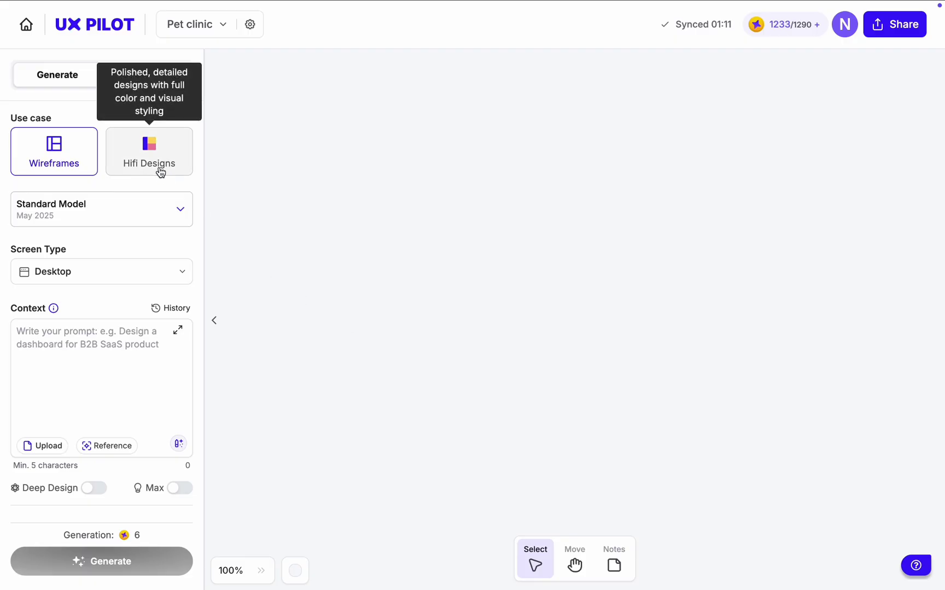
Choose Hifi Designs, keep the Standard Model (May 2025), and set screen type to Mobile app
click(160, 172)
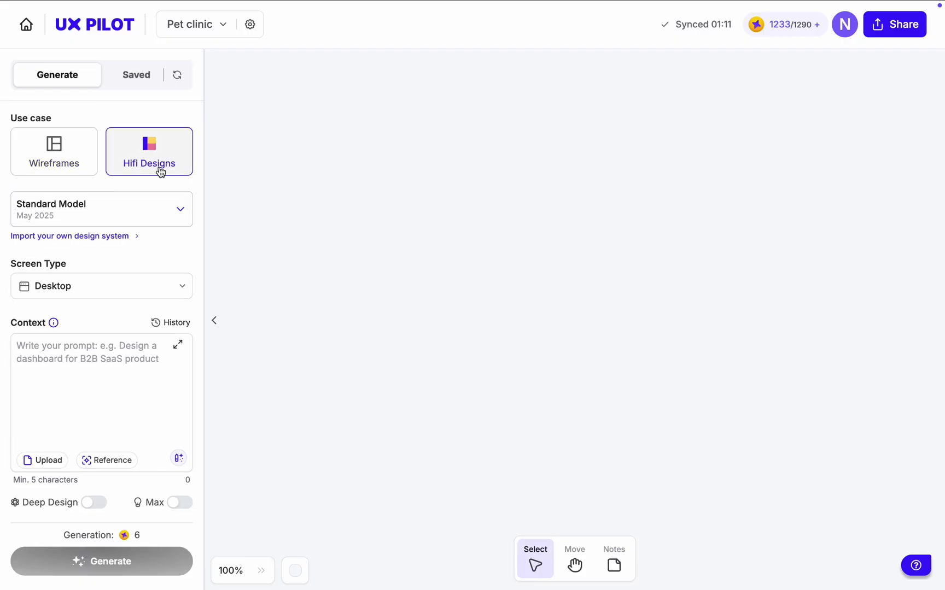
click(152, 212)
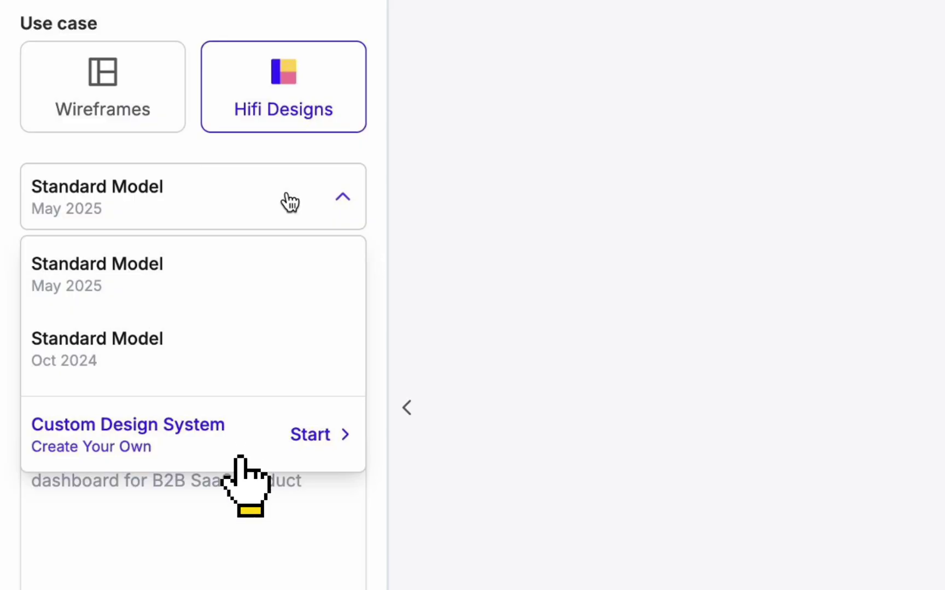
click(290, 202)
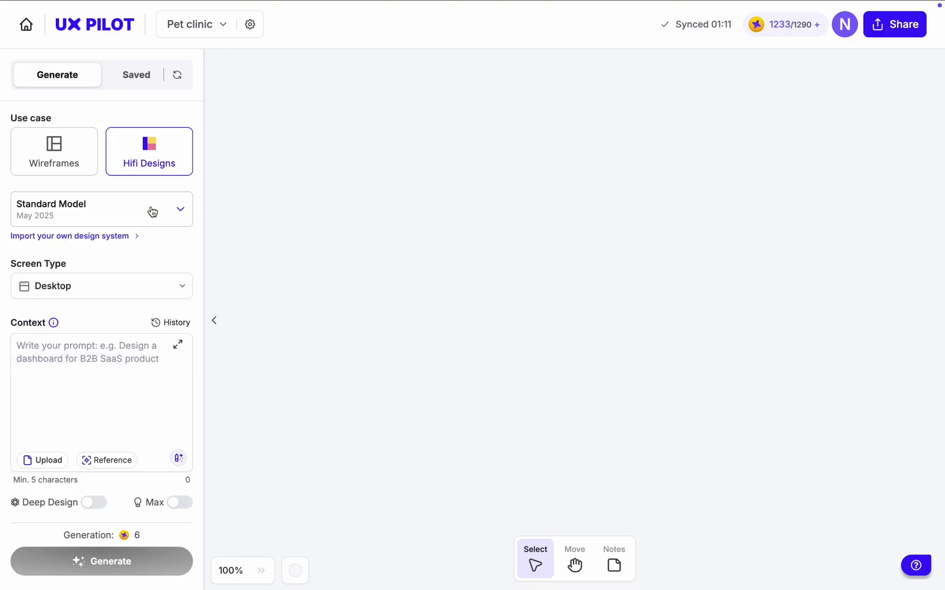
click(127, 293)
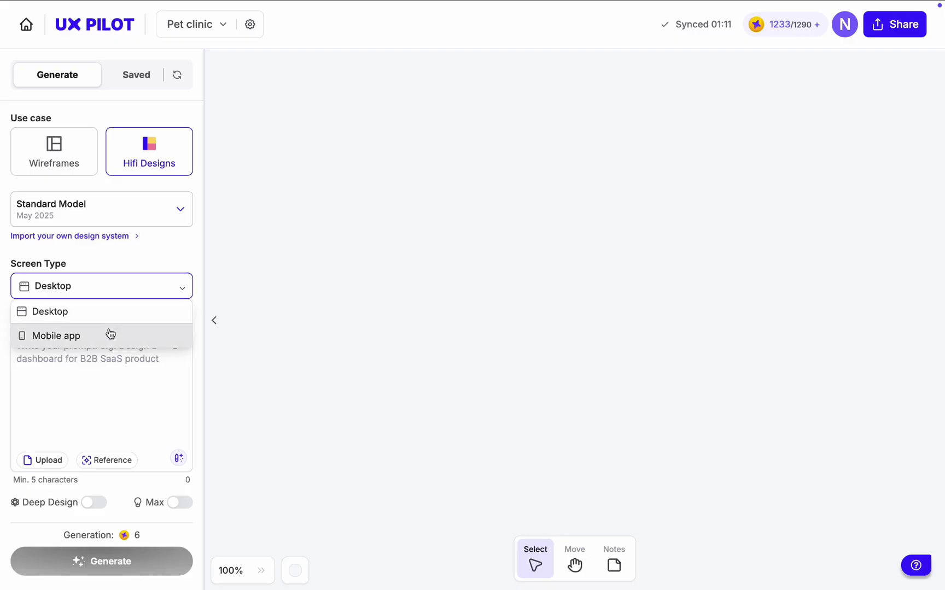
click(110, 335)
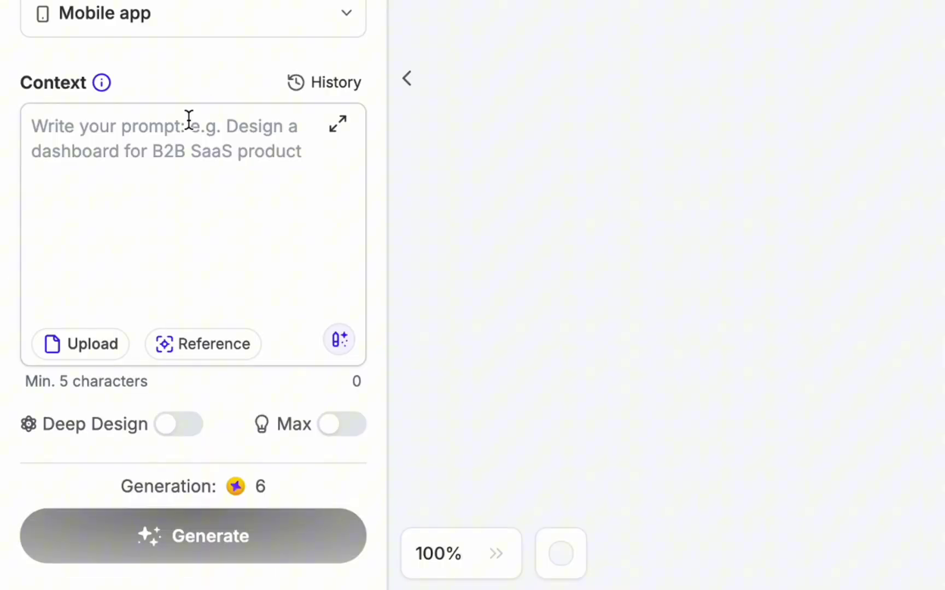
Enter the context prompt 'Pet clinic and grooming services app for iOS'
click(100, 343)
text(P)
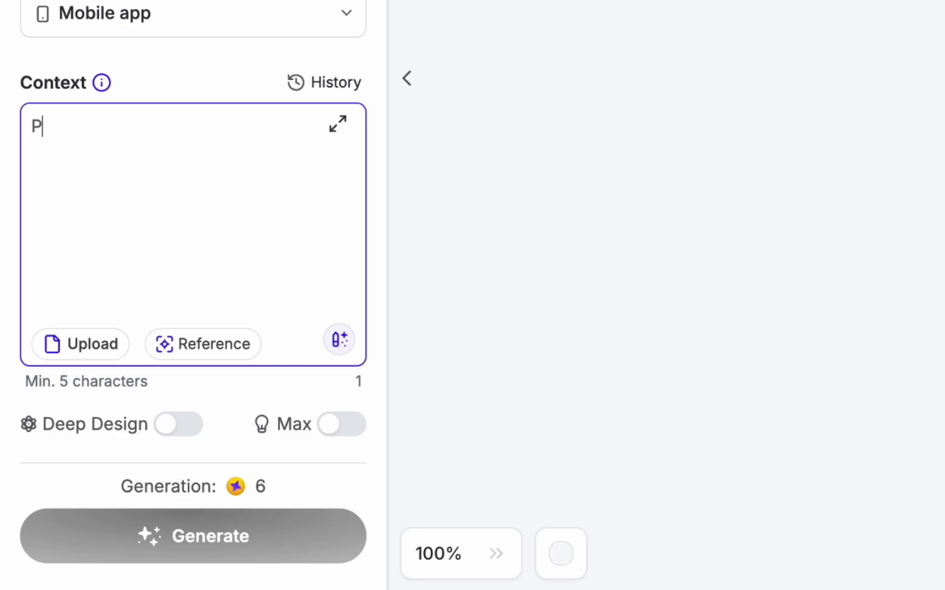
text(et clini)
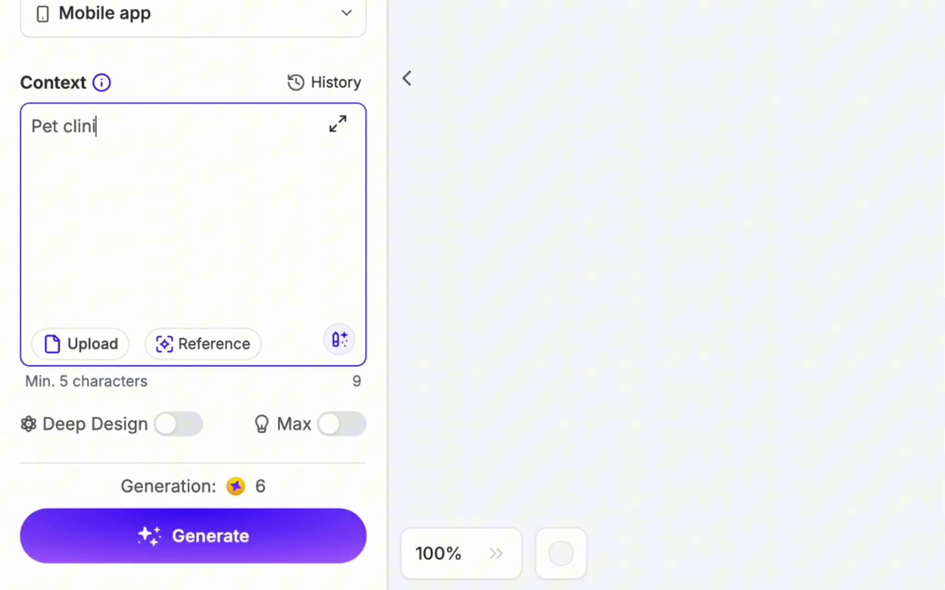
text(c and groo)
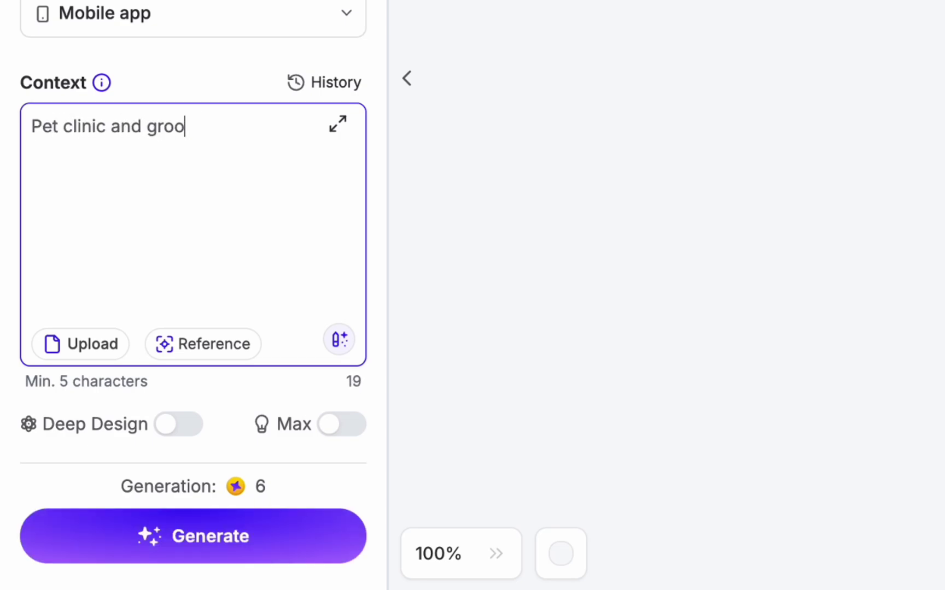
text(ming services )
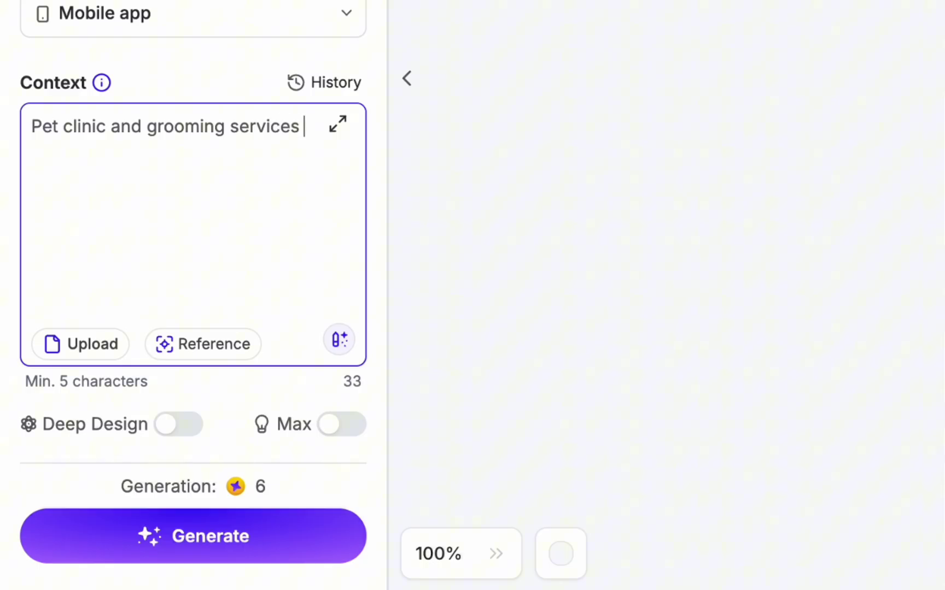
text(app for iOS)
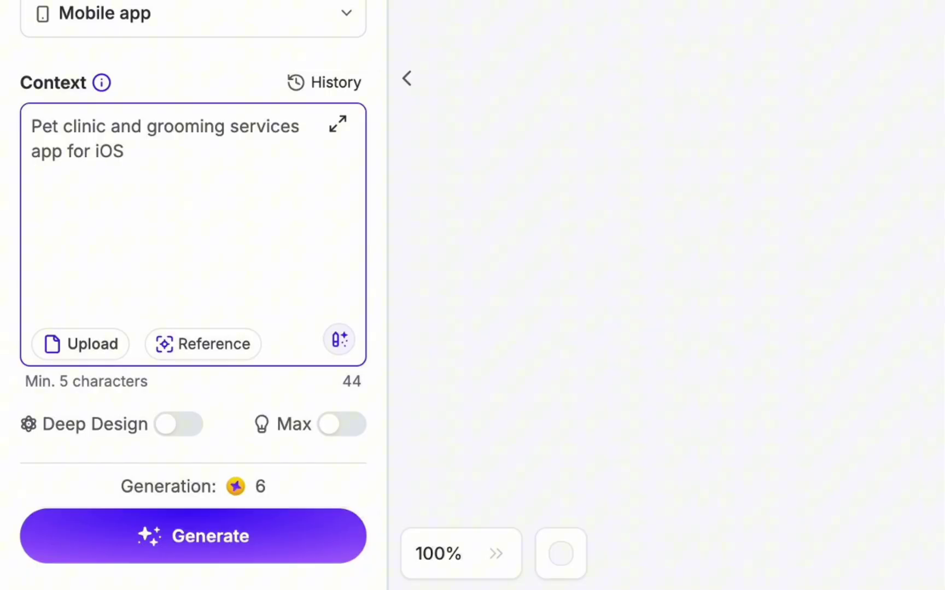
scroll(160, 234, down, 5)
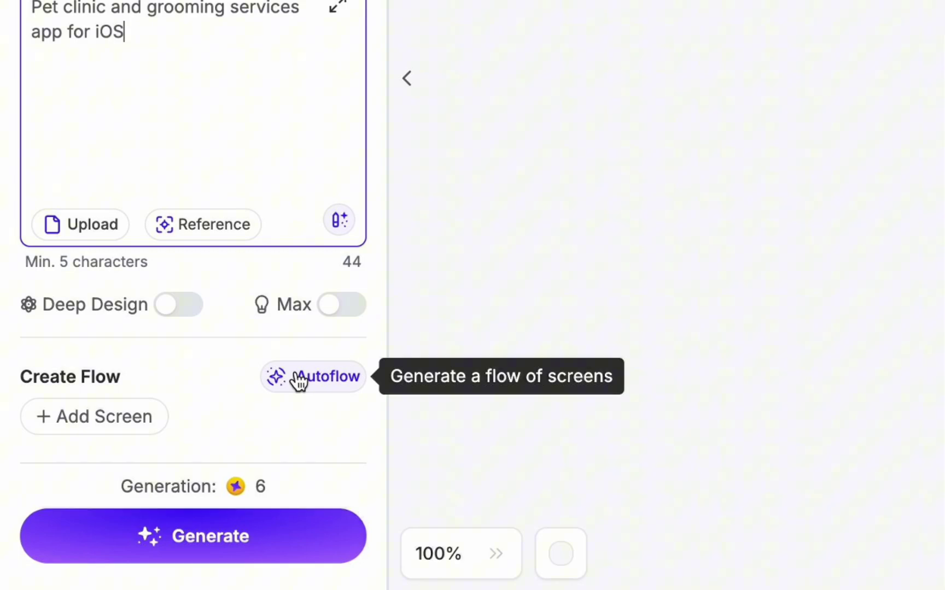
Autoflow the screen list and review the suggested booking, pet profile, settings and contact screens
click(299, 381)
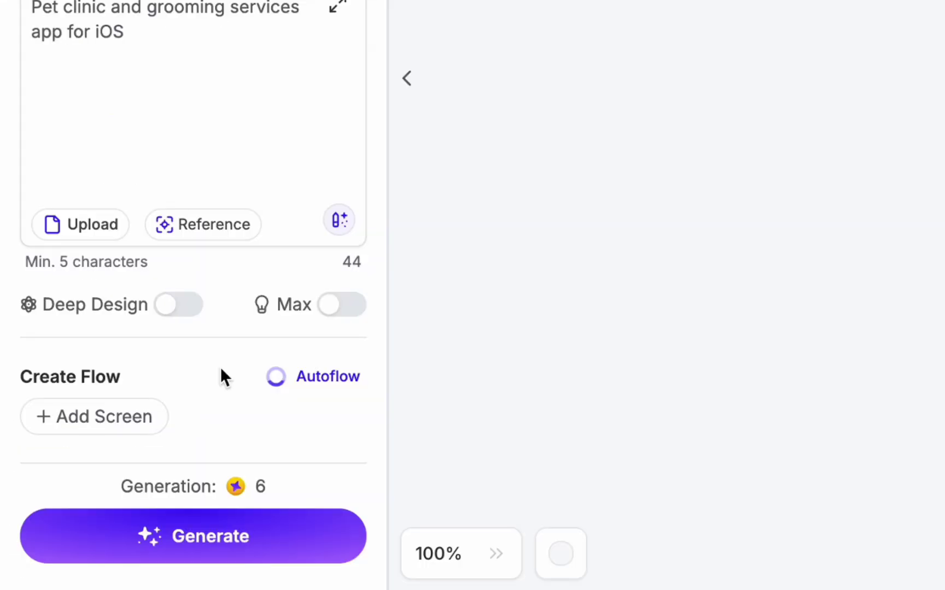
scroll(221, 367, down, 2)
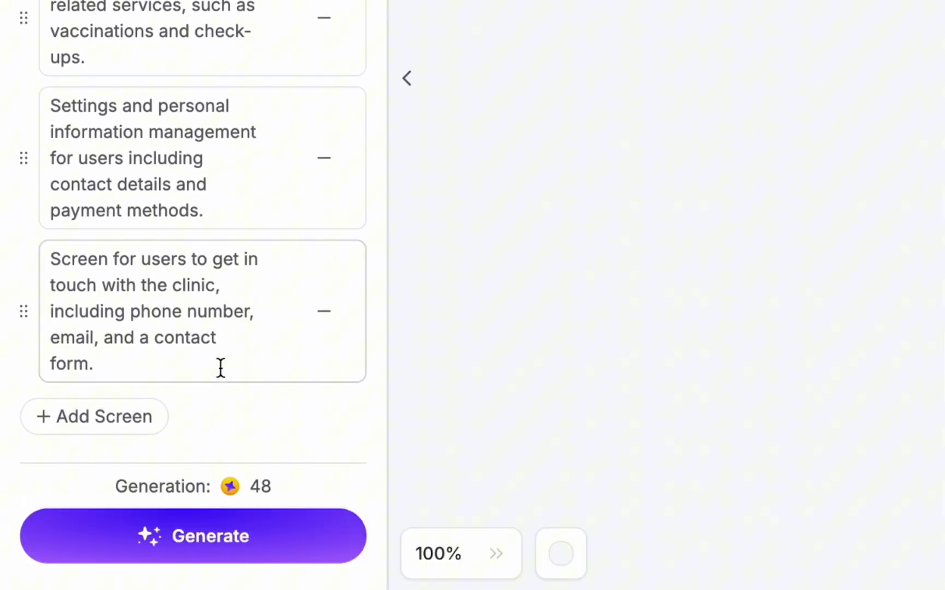
scroll(221, 367, up, 12)
scroll(221, 367, up, 1)
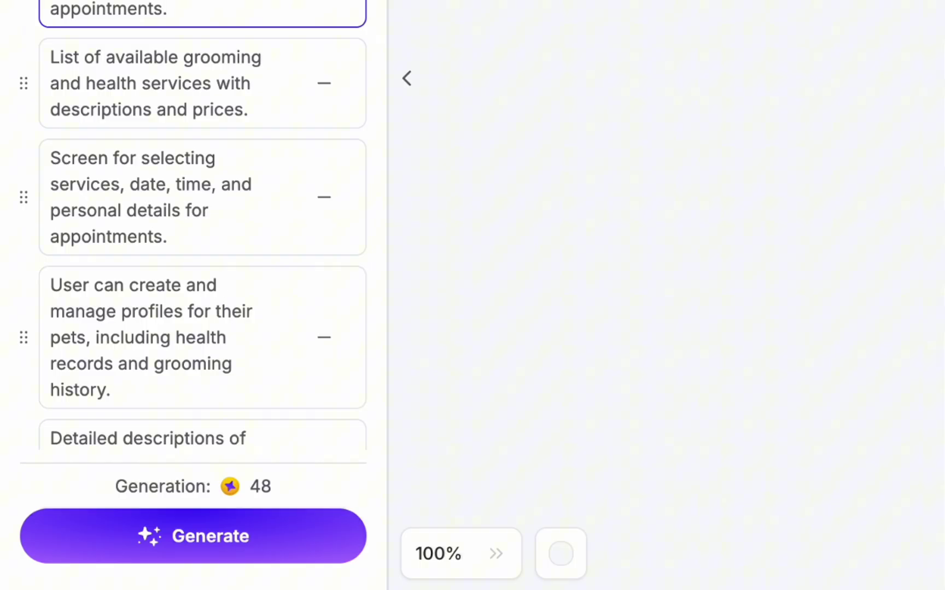
scroll(142, 81, down, 5)
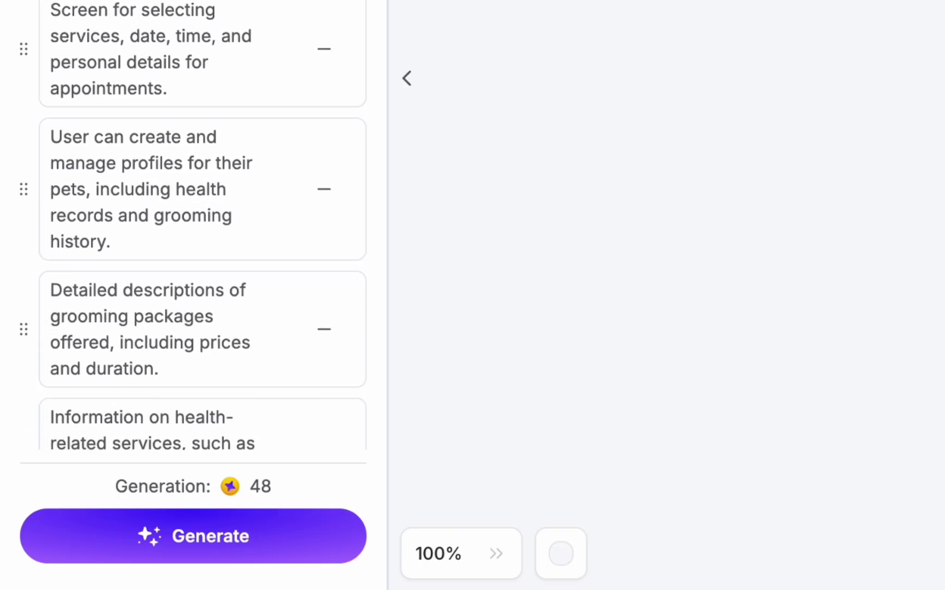
scroll(193, 226, down, 5)
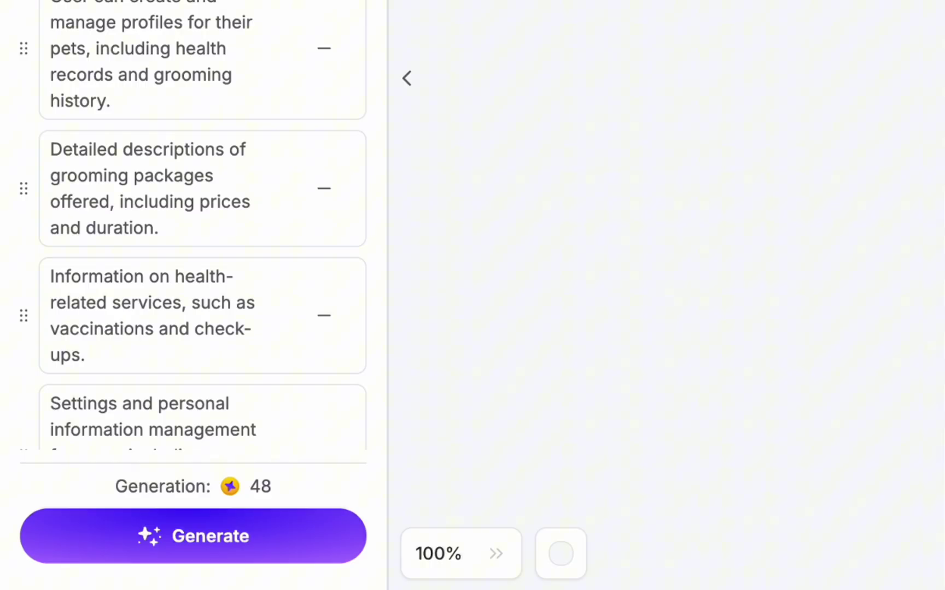
scroll(193, 226, down, 5)
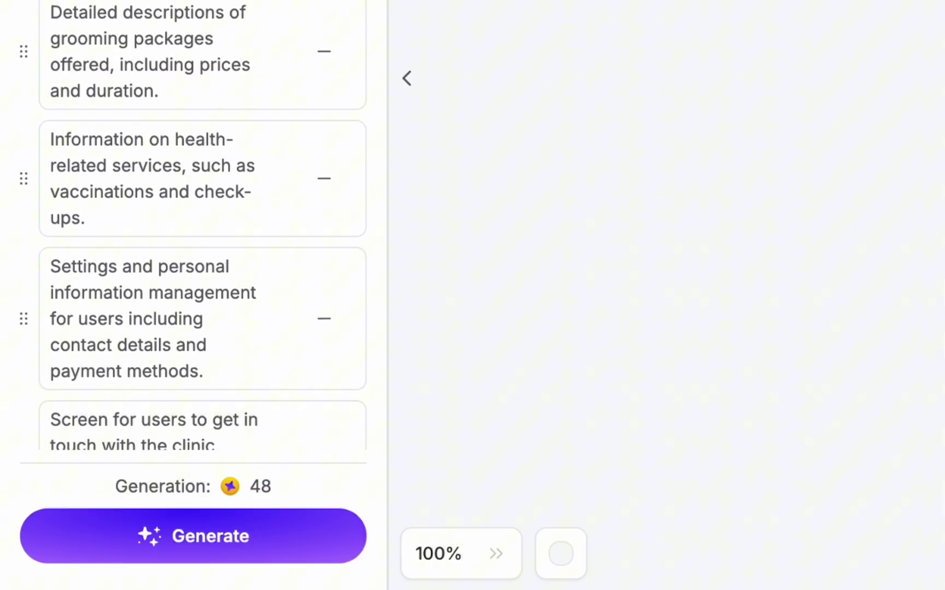
scroll(193, 226, down, 5)
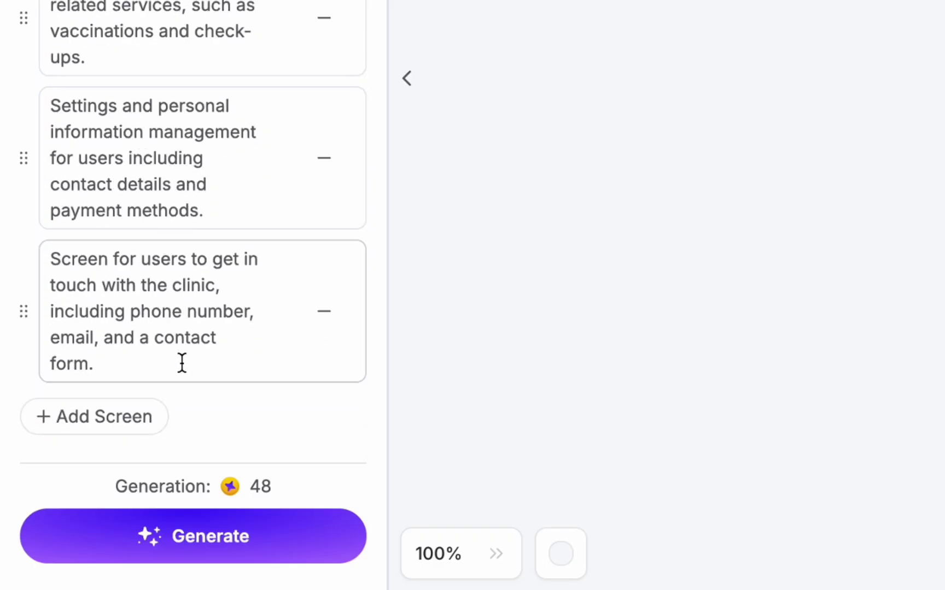
Generate all flow screens and zoom in to watch the Homepage Dashboard appear
click(217, 537)
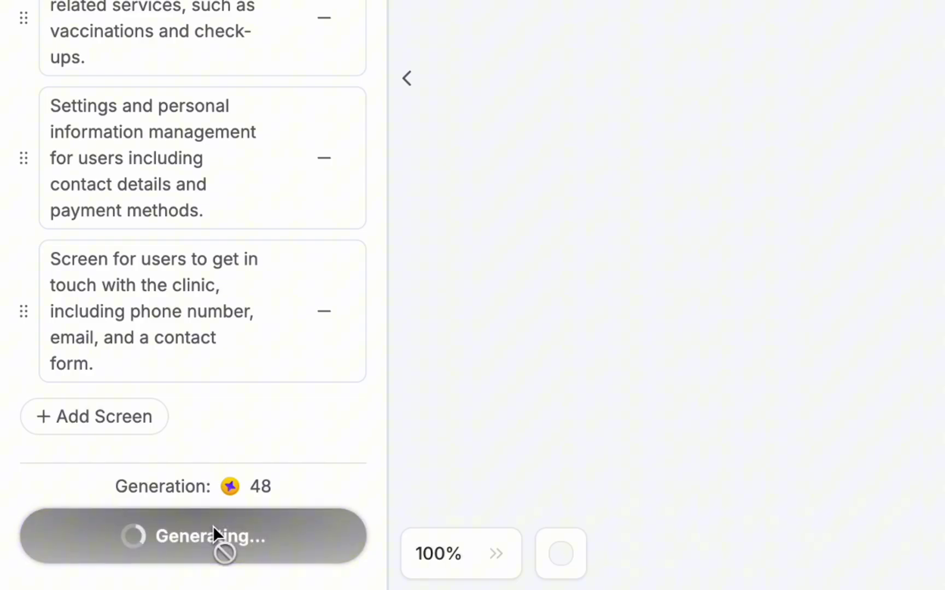
scroll(392, 172, down, 5)
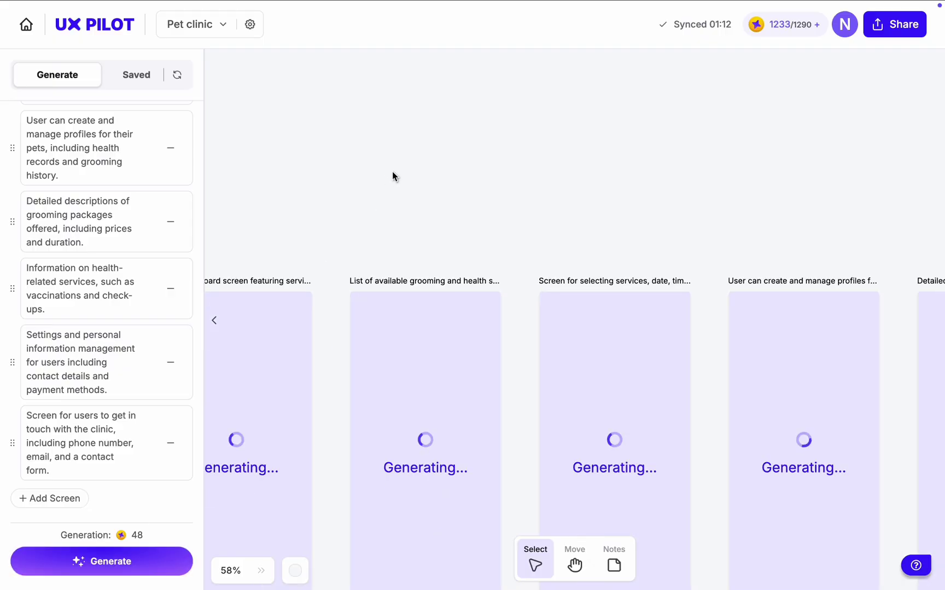
scroll(392, 172, down, 2)
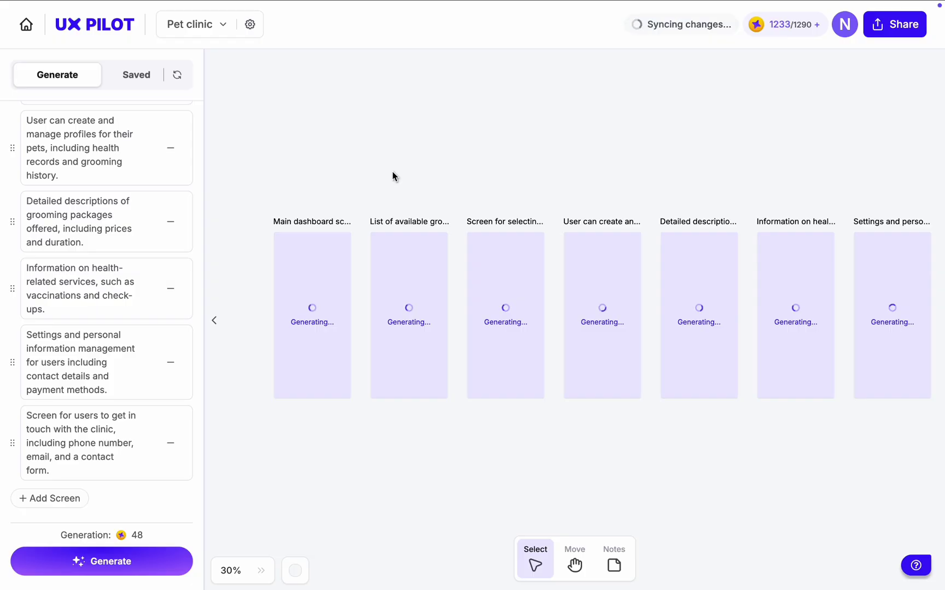
scroll(405, 137, down, 2)
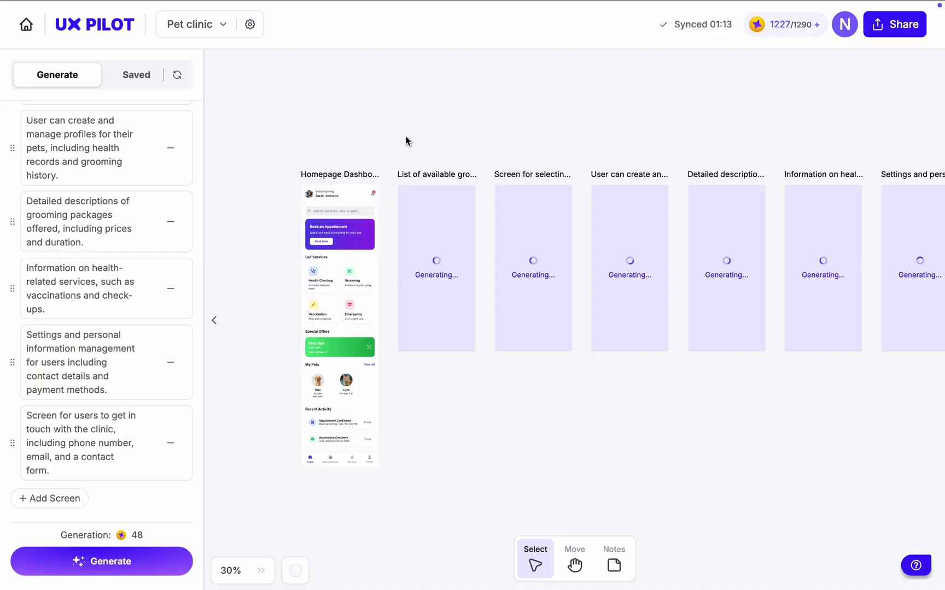
Review the Homepage screen, then zoom out to watch Contact Us and the other screens generate
scroll(292, 163, up, 5)
scroll(293, 163, up, 2)
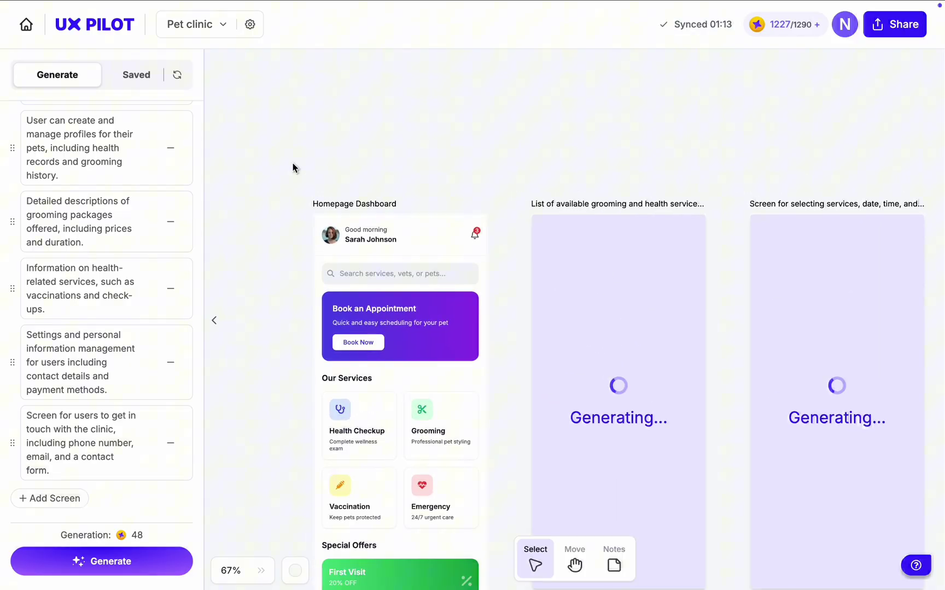
scroll(293, 163, up, 2)
scroll(293, 163, up, 3)
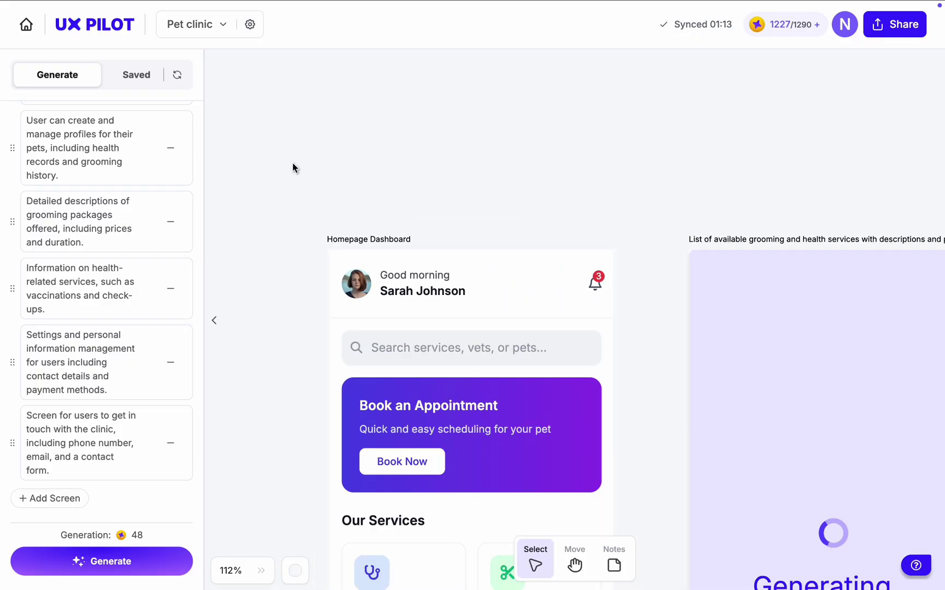
scroll(293, 163, down, 1)
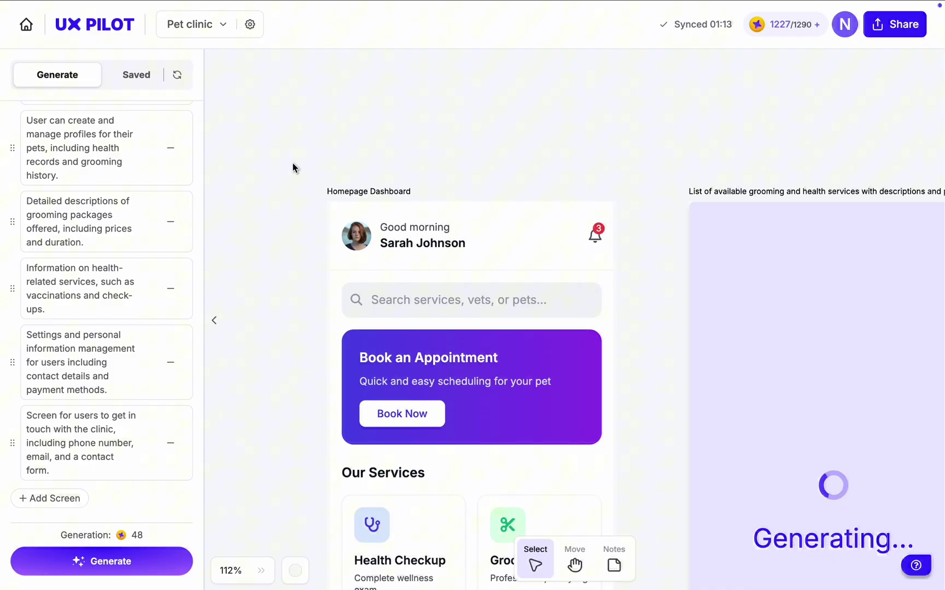
scroll(293, 163, down, 3)
scroll(292, 168, down, 1)
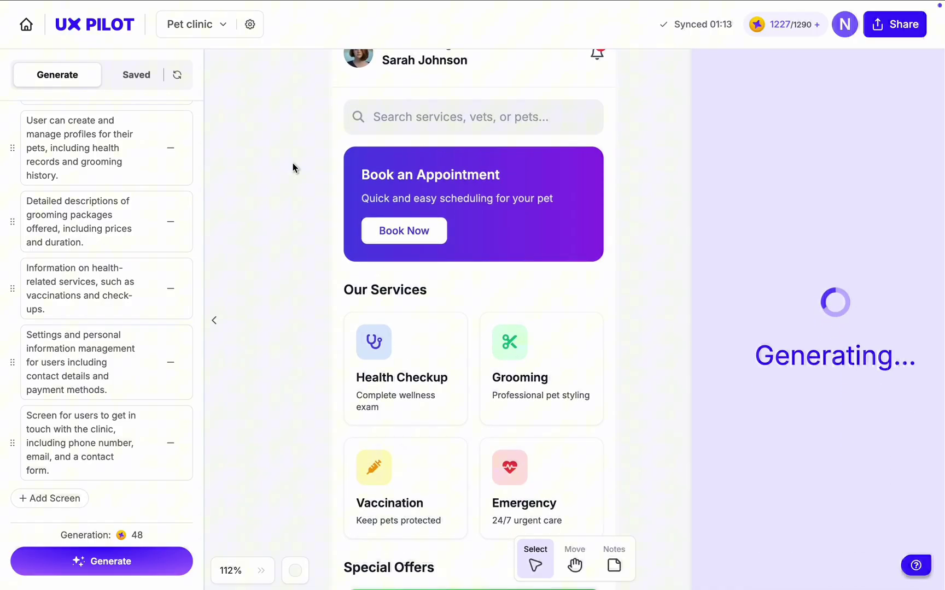
scroll(293, 164, down, 3)
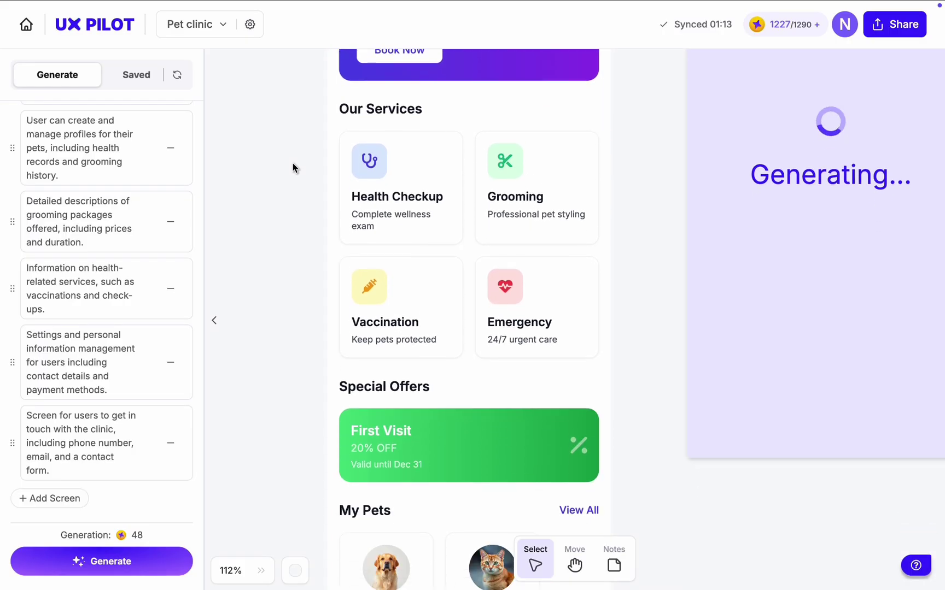
scroll(293, 163, down, 5)
scroll(292, 162, down, 1)
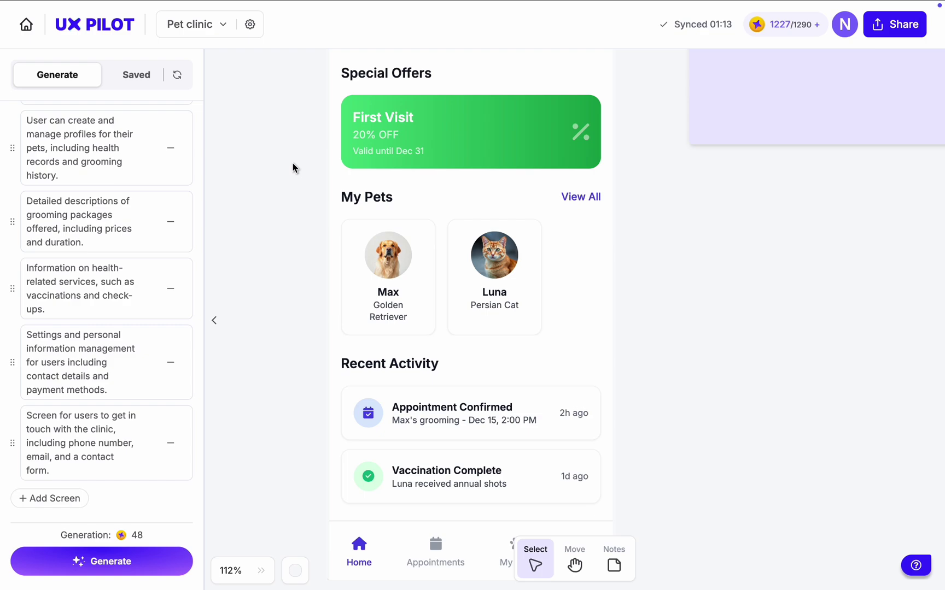
scroll(293, 163, down, 4)
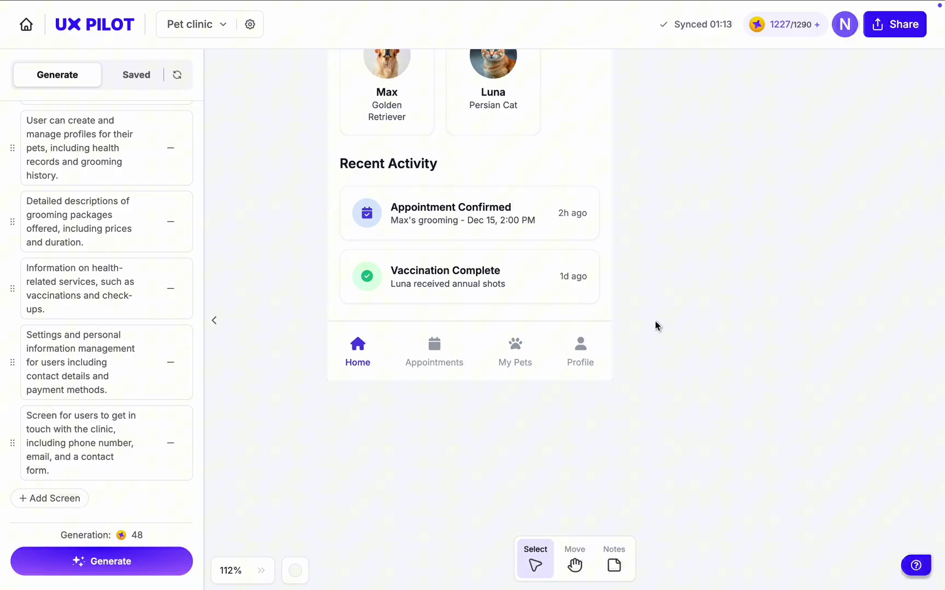
scroll(654, 321, down, 5)
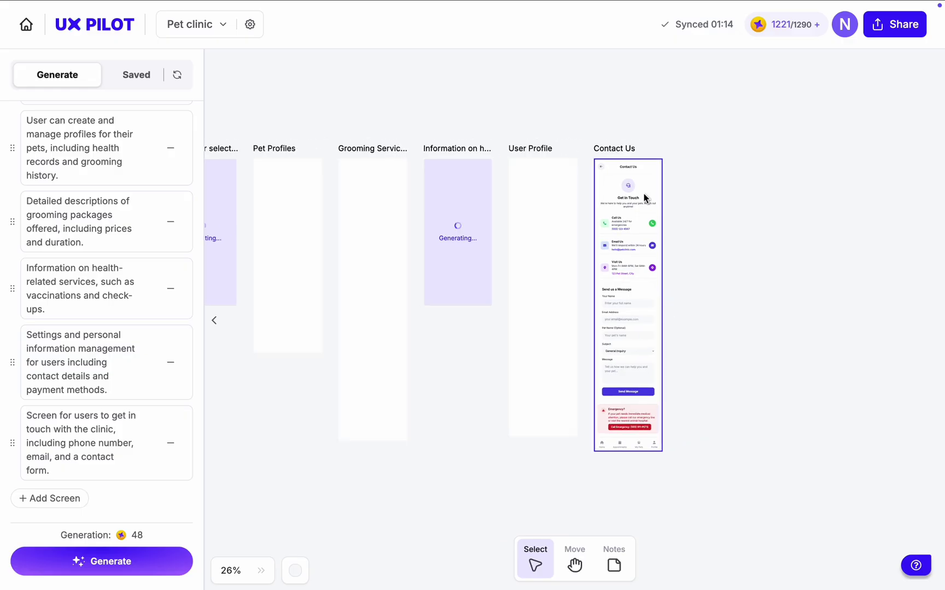
Inspect the Contact Us message form and Emergency card, then zoom the canvas out to 45%
scroll(639, 198, up, 7)
scroll(639, 198, up, 1)
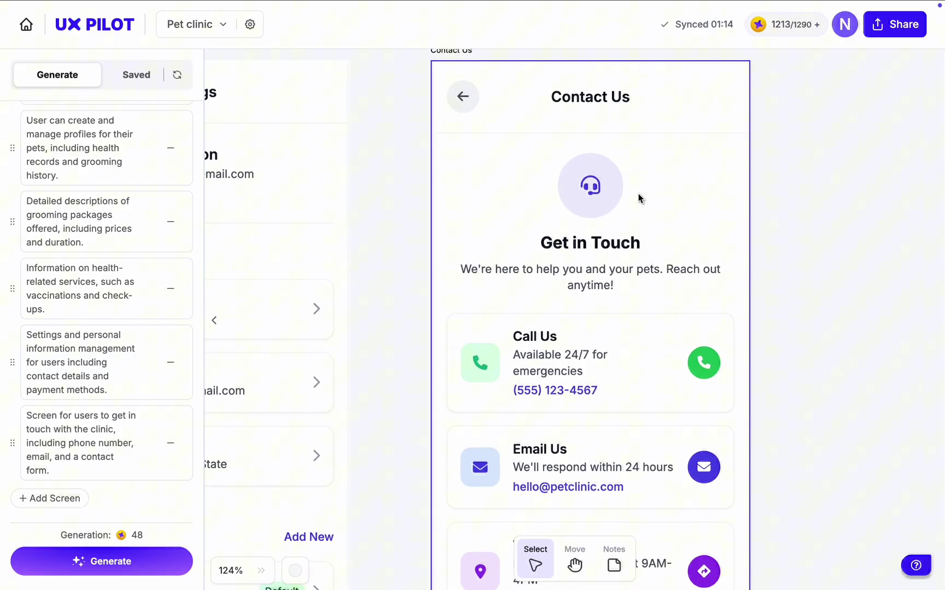
scroll(638, 198, down, 2)
scroll(639, 198, down, 2)
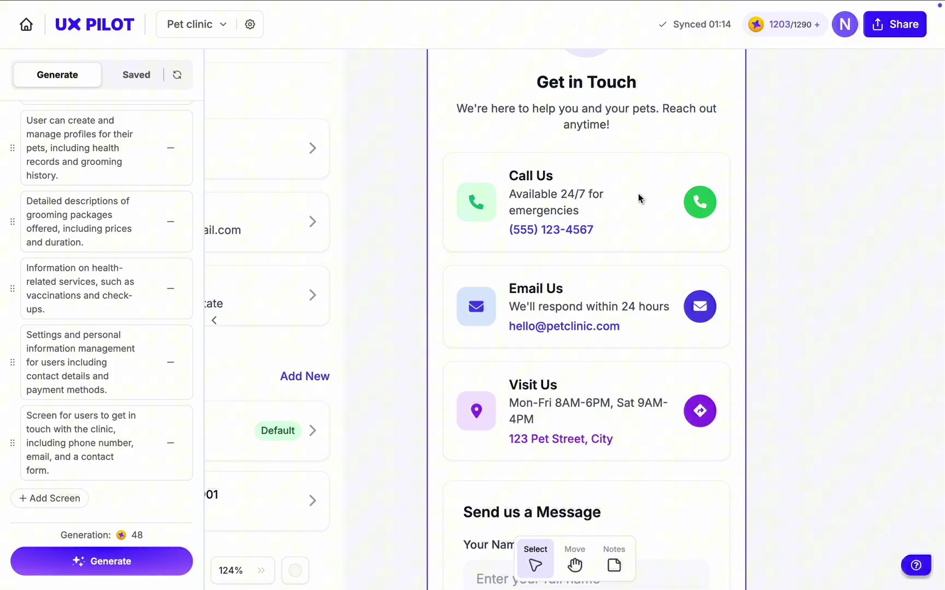
scroll(638, 198, down, 6)
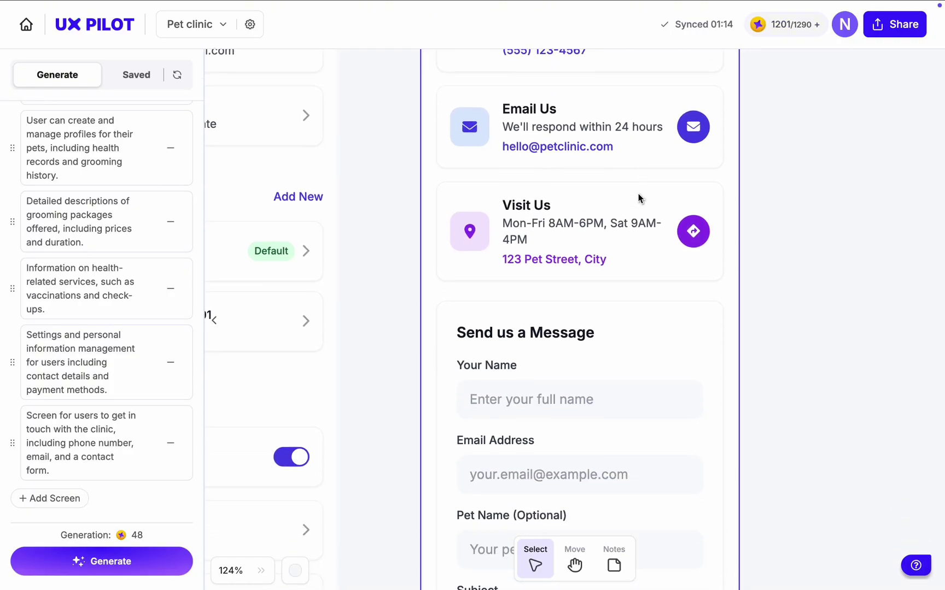
scroll(638, 198, down, 1)
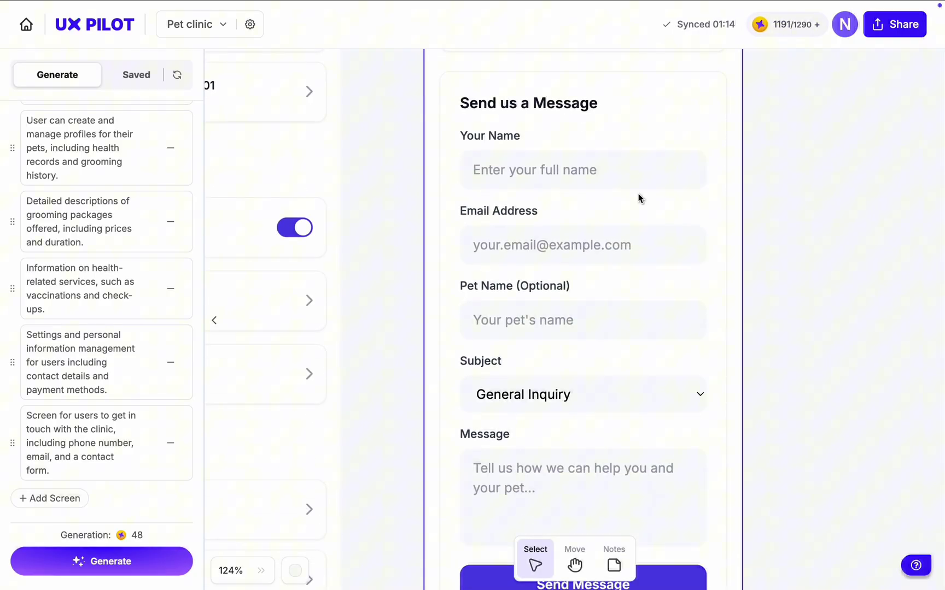
scroll(638, 198, down, 5)
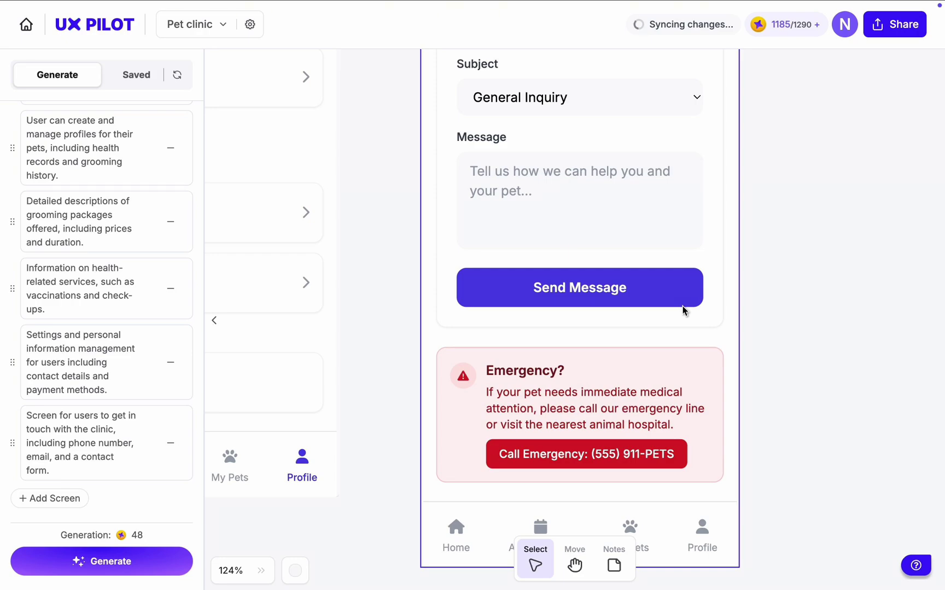
scroll(682, 310, down, 6)
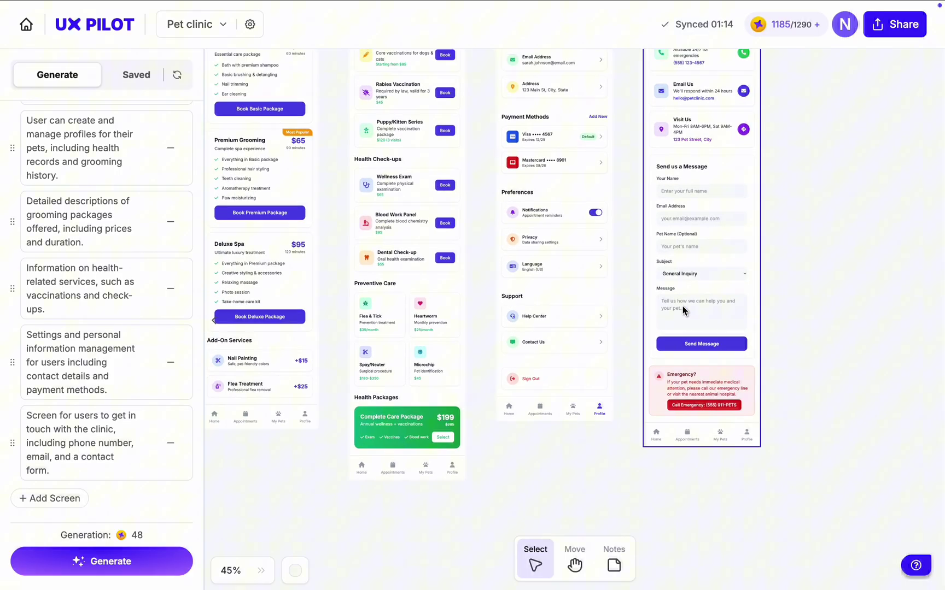
scroll(682, 311, left, 6)
scroll(682, 310, up, 5)
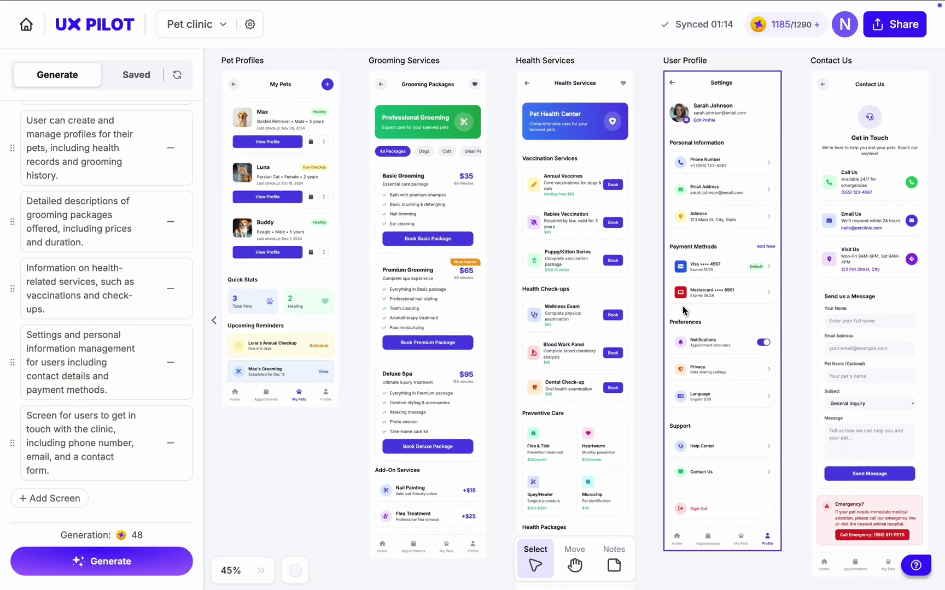
scroll(682, 311, left, 1)
scroll(683, 310, up, 1)
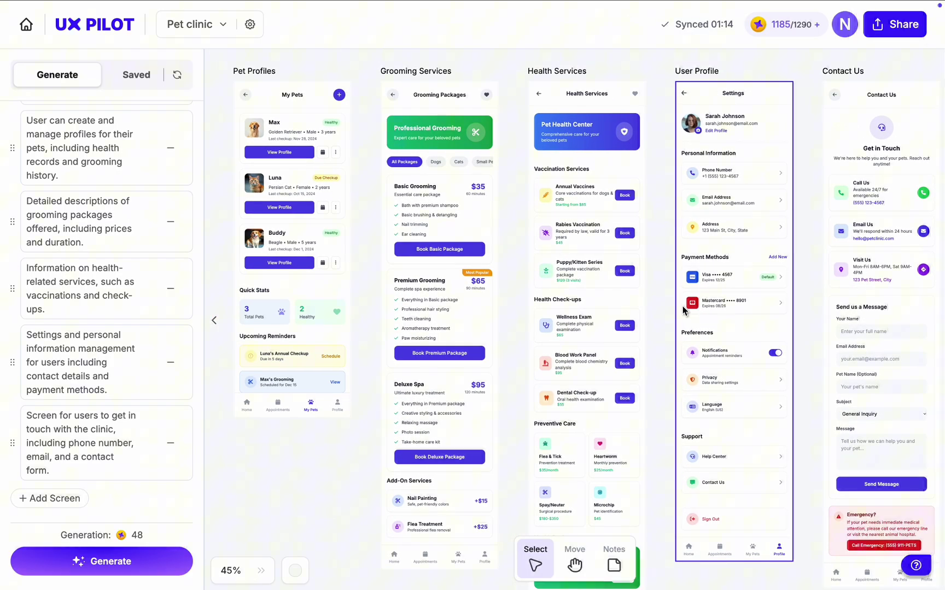
scroll(614, 63, up, 5)
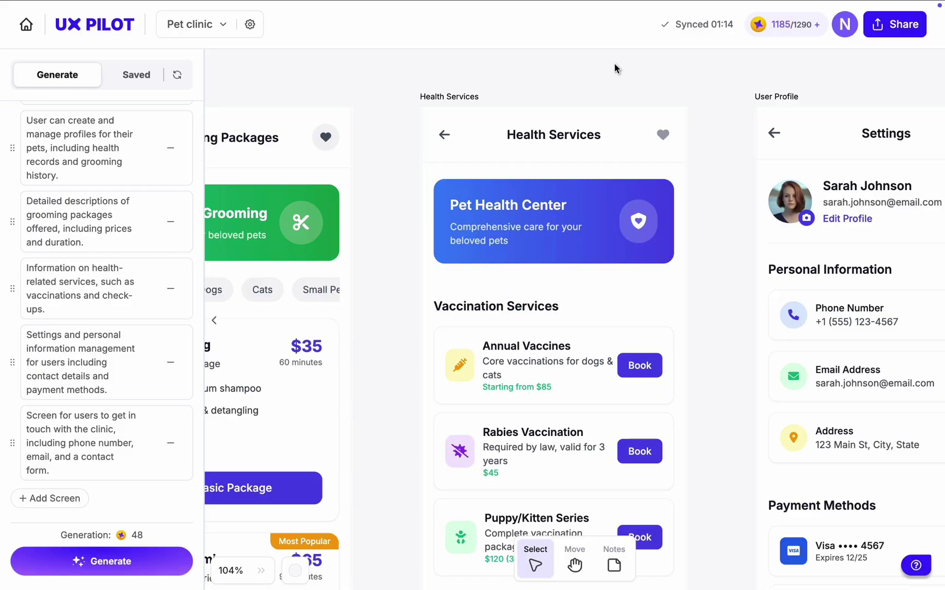
scroll(694, 307, down, 10)
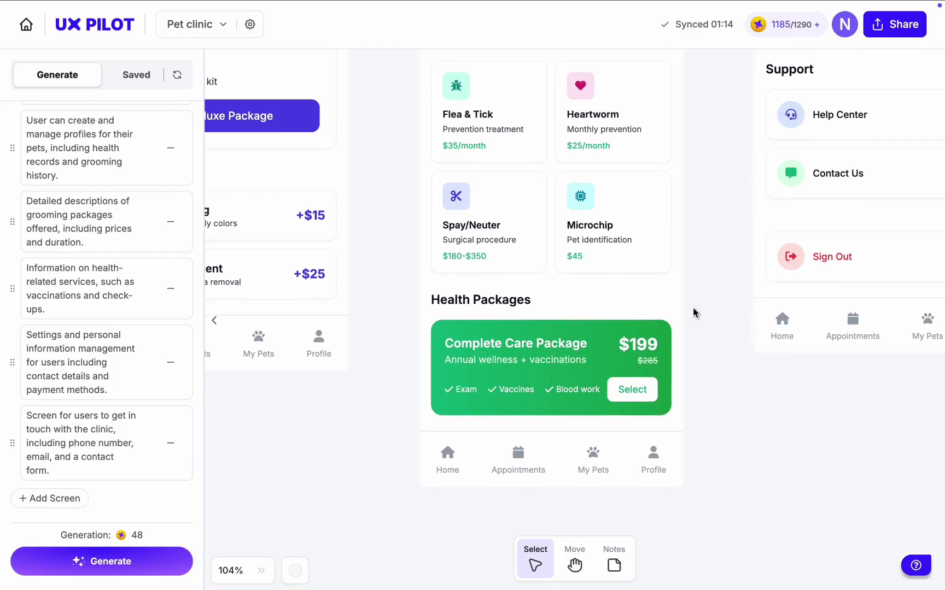
scroll(692, 310, down, 5)
scroll(692, 310, down, 5)
scroll(558, 320, up, 3)
scroll(555, 318, left, 2)
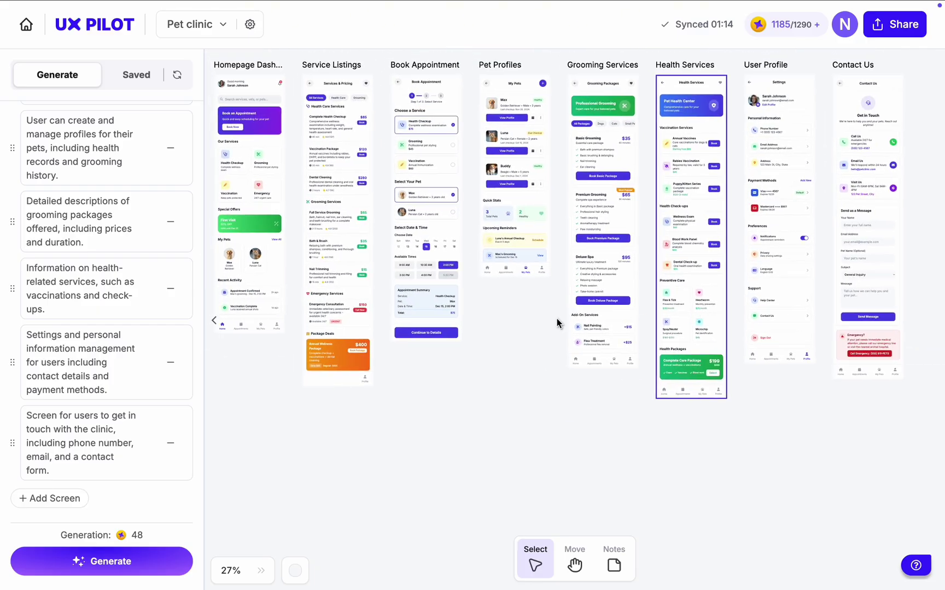
scroll(557, 341, up, 2)
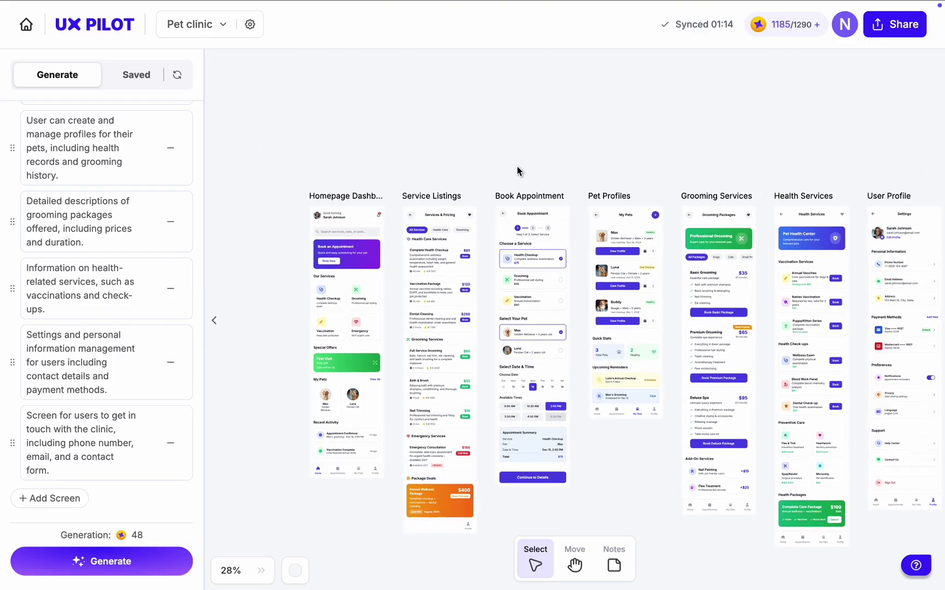
Global Edit the Book Appointment screen to add a clinic information section at the top
scroll(516, 166, up, 6)
scroll(517, 166, down, 5)
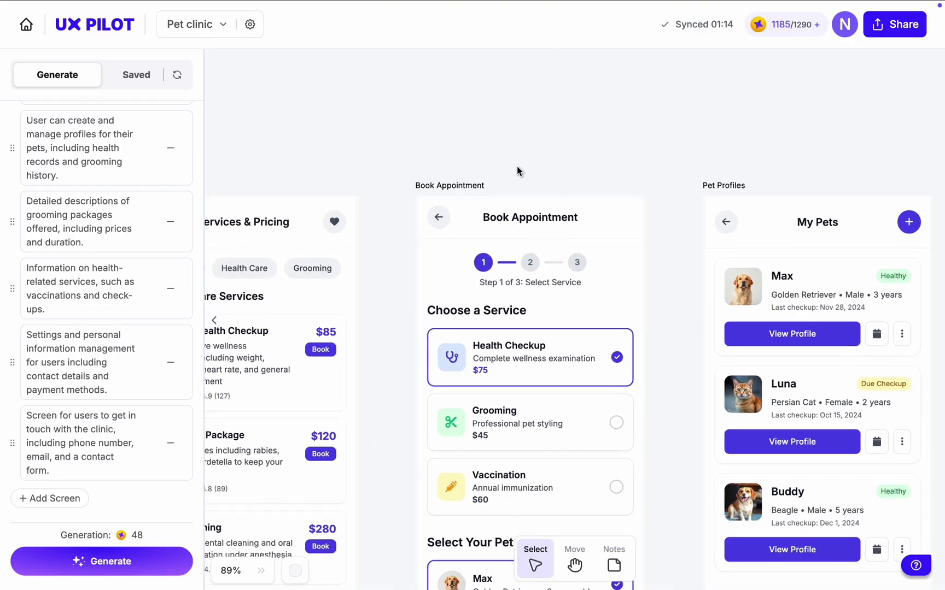
scroll(647, 285, down, 3)
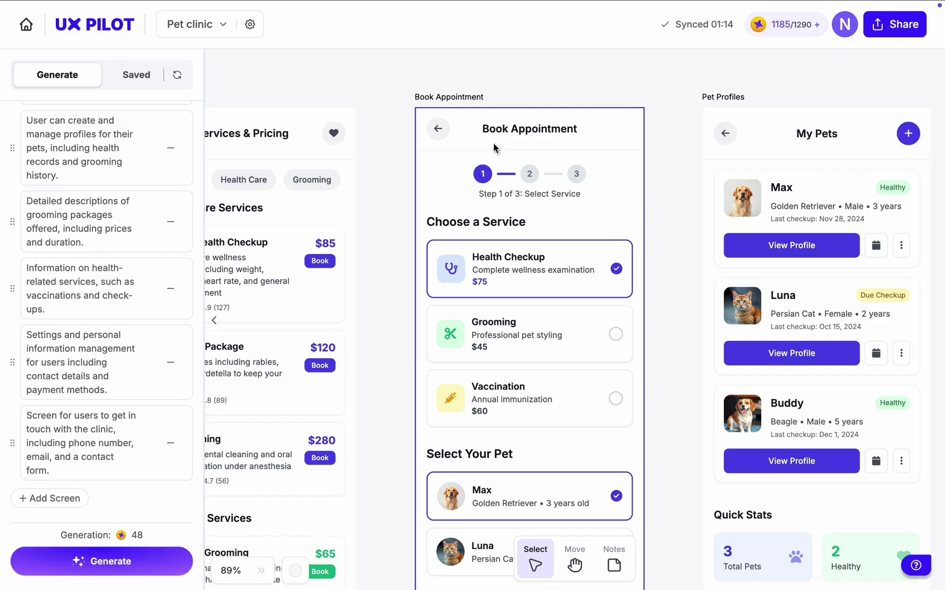
click(477, 130)
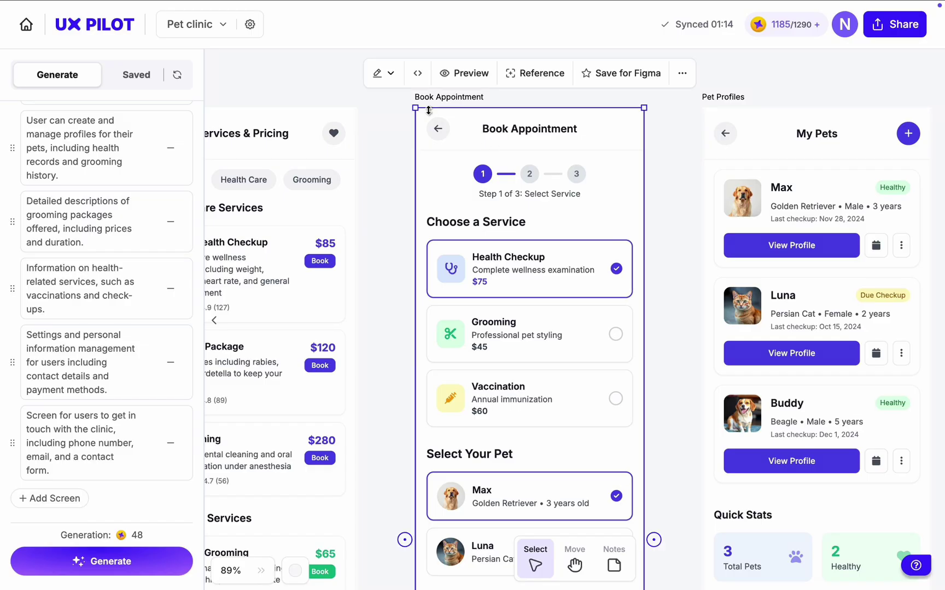
click(382, 74)
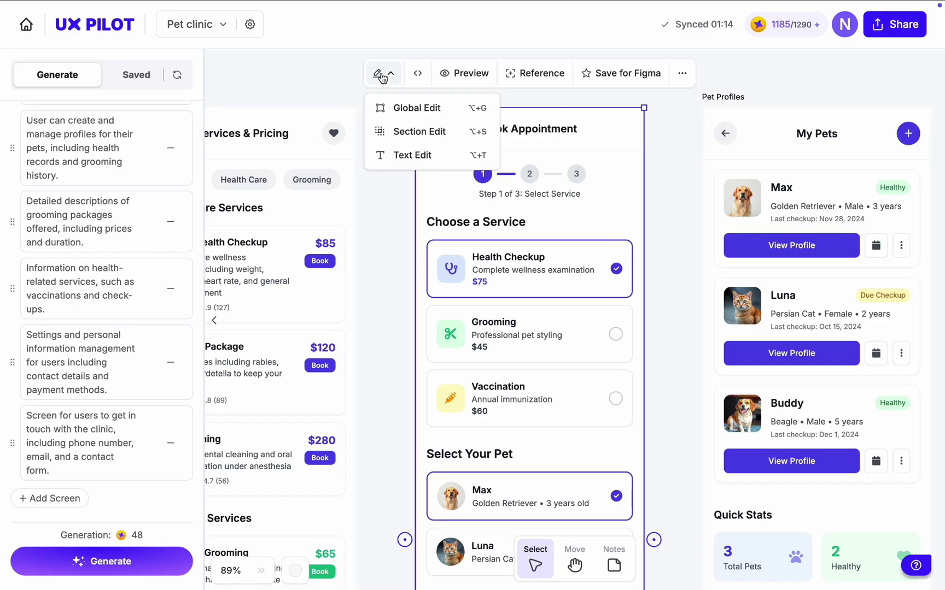
click(407, 108)
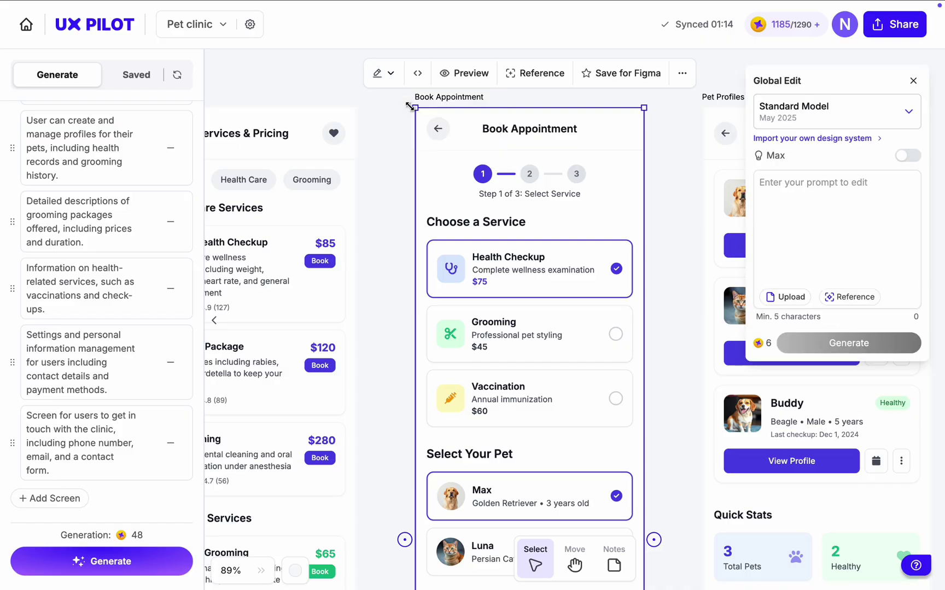
click(786, 185)
text(Add a )
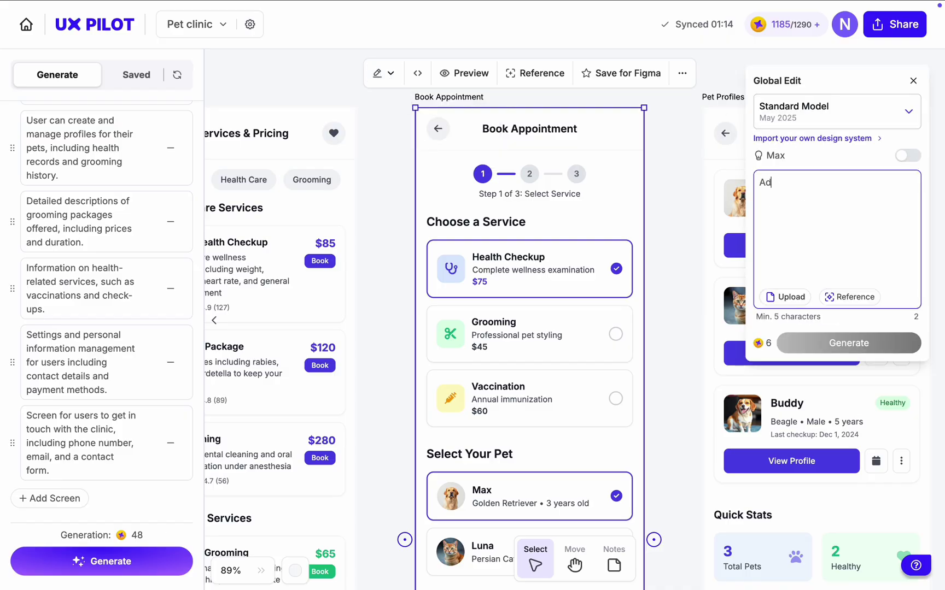
text(section with informa)
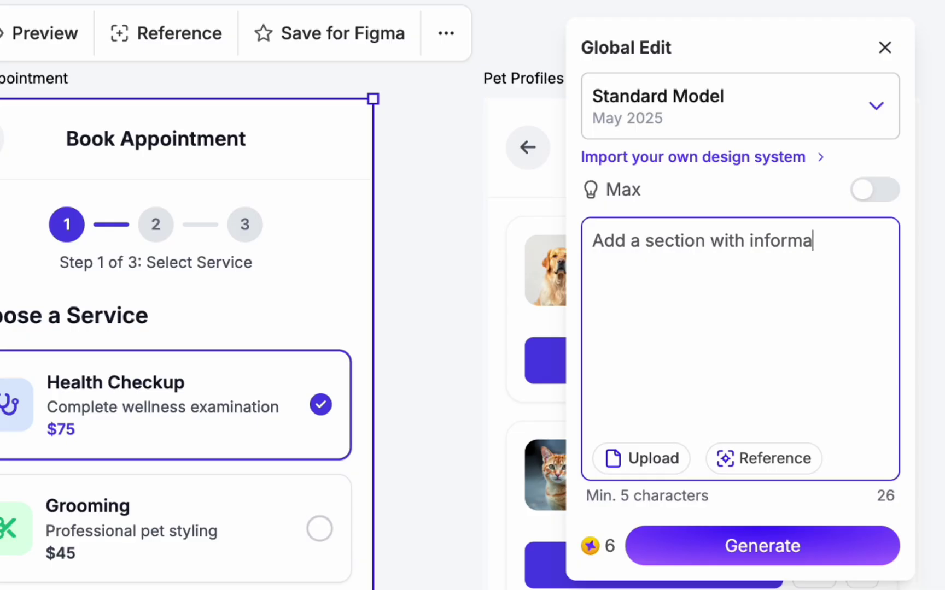
text(tion about a clinic at the top of the sc)
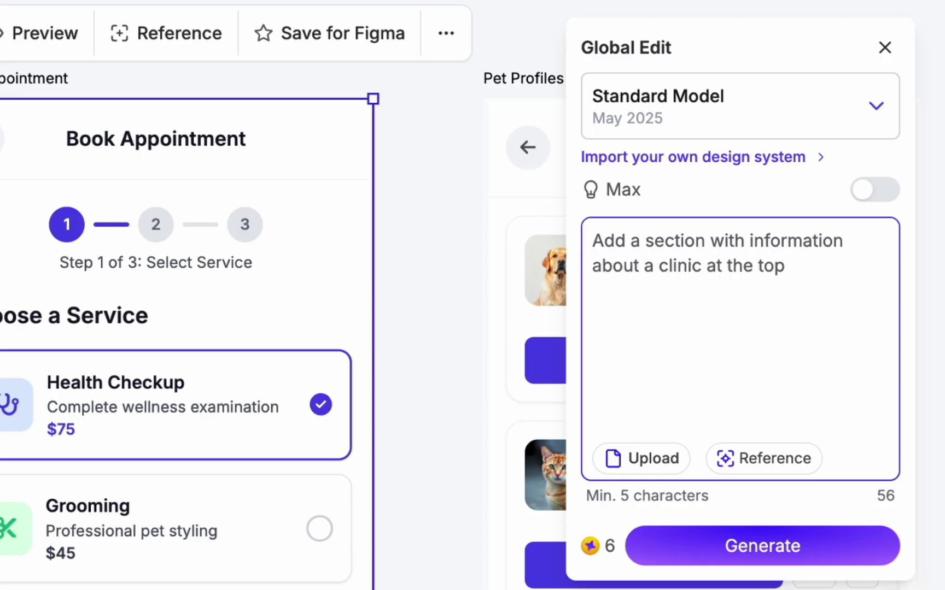
text(reen)
click(762, 545)
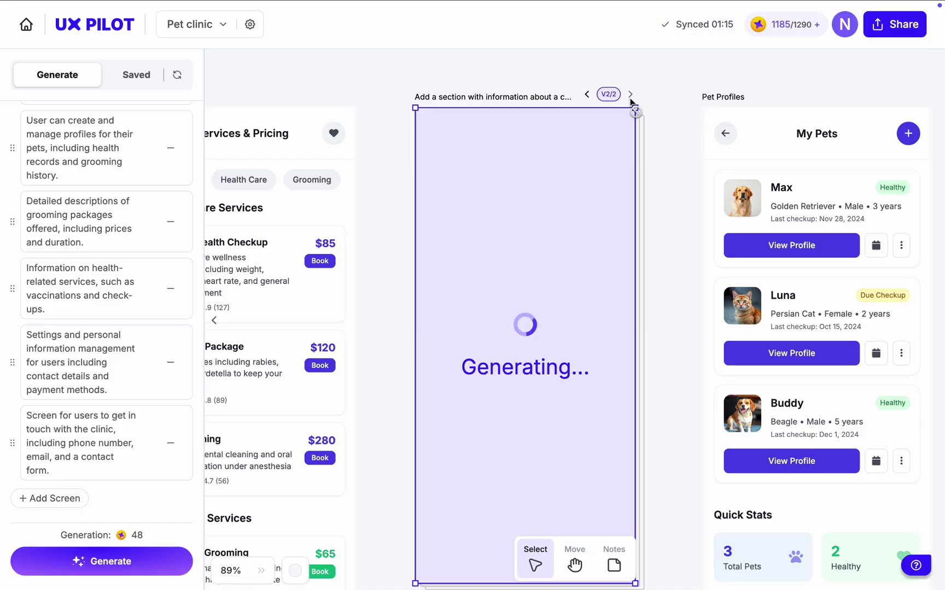
Compare Book Appointment V1/2 and V2/2, then review the new Happy Paws clinic header layout
click(588, 96)
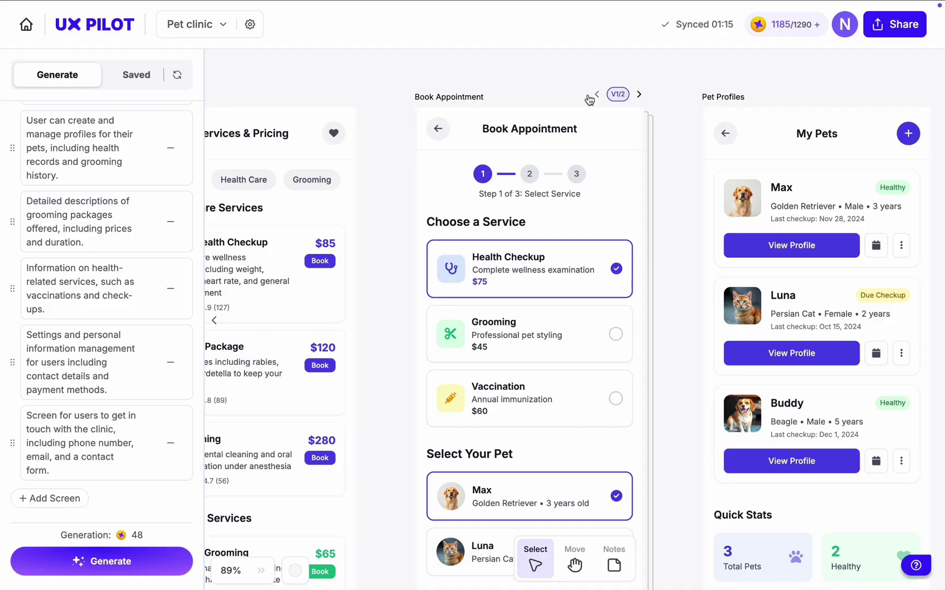
click(640, 94)
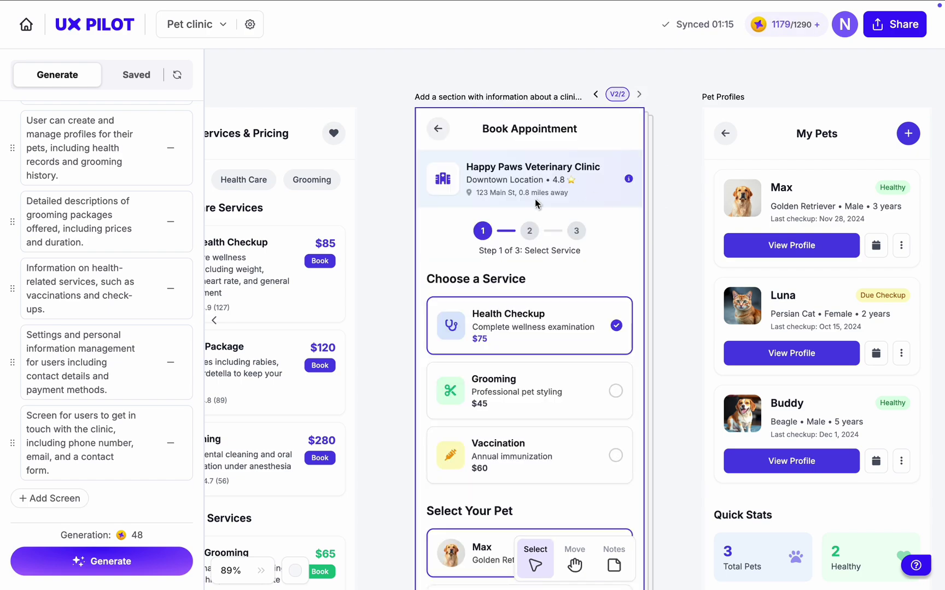
scroll(534, 203, down, 10)
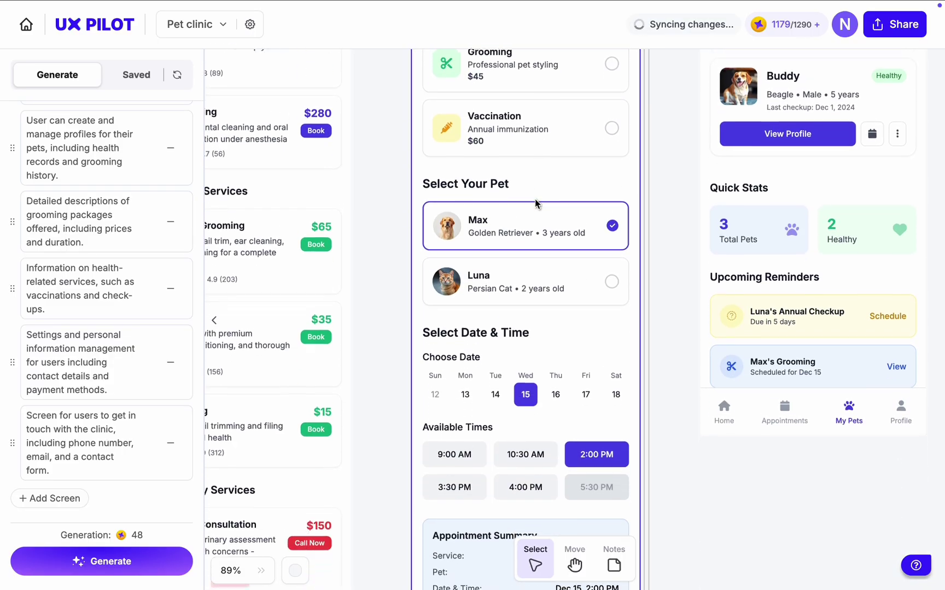
scroll(535, 202, down, 3)
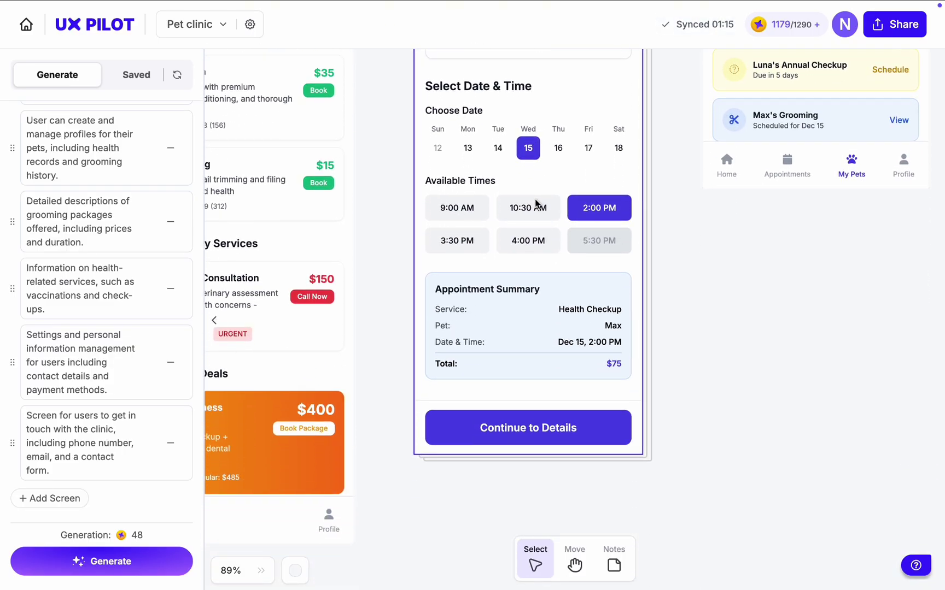
scroll(535, 203, up, 13)
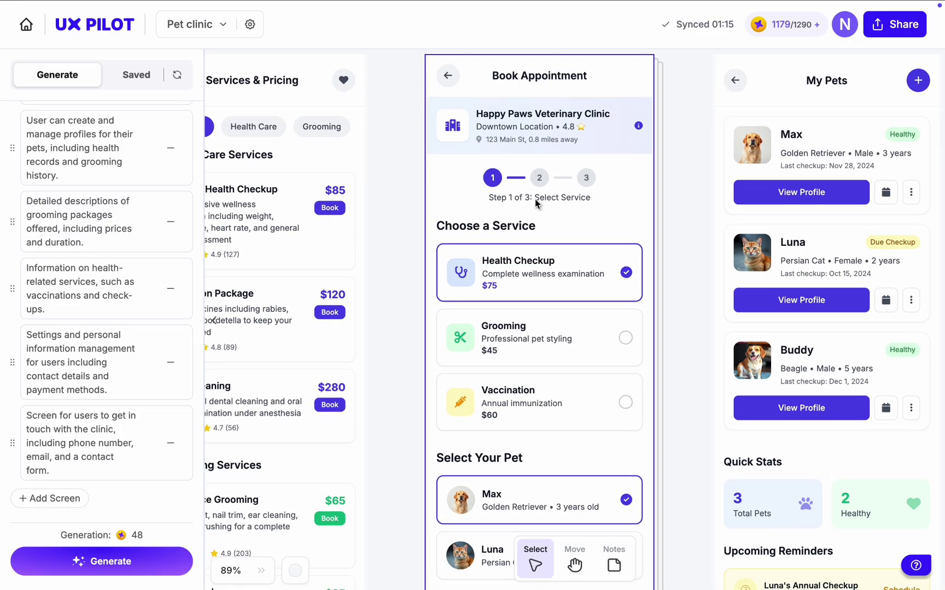
scroll(535, 203, up, 1)
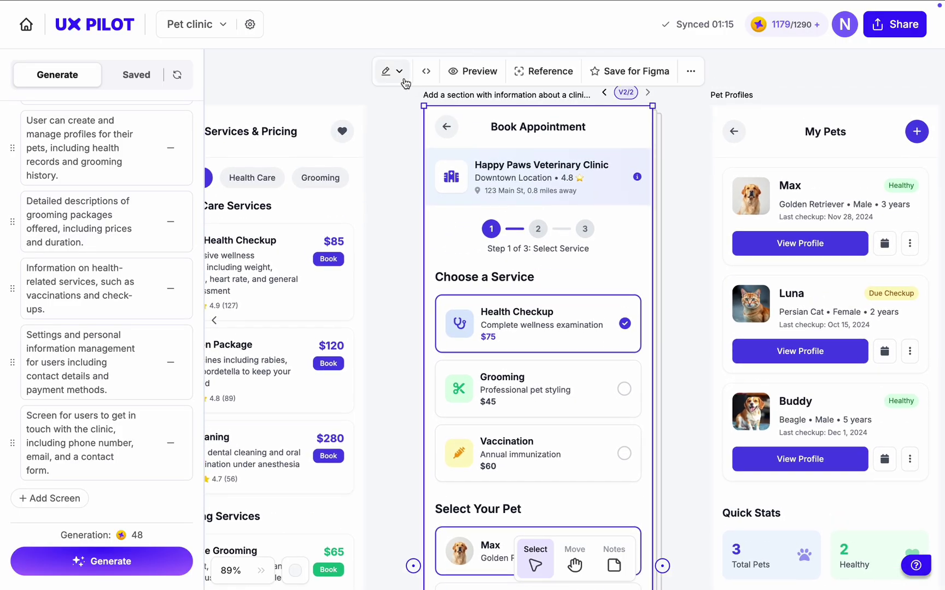
Section Edit the Choose a Service list to add optional discount information per service
click(403, 79)
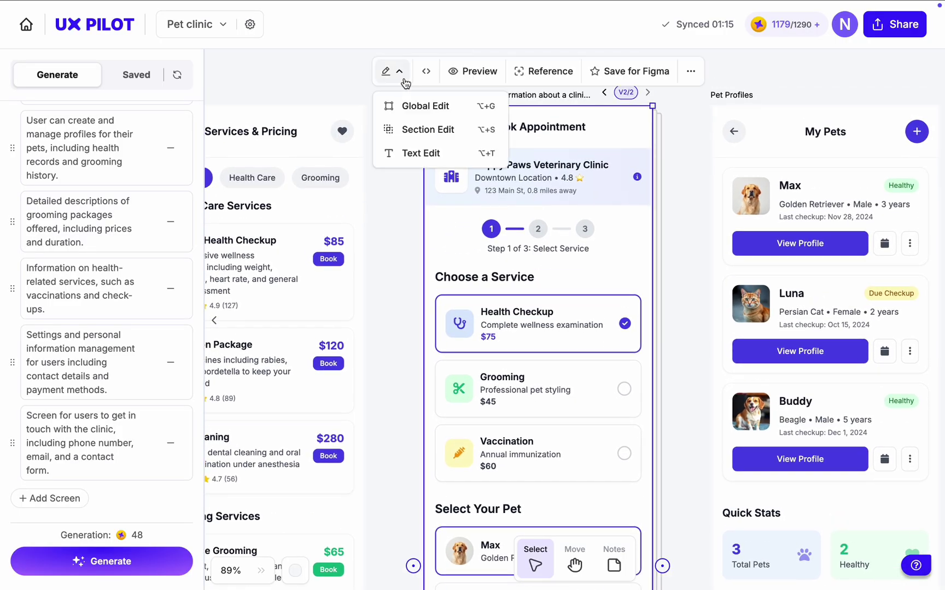
click(420, 130)
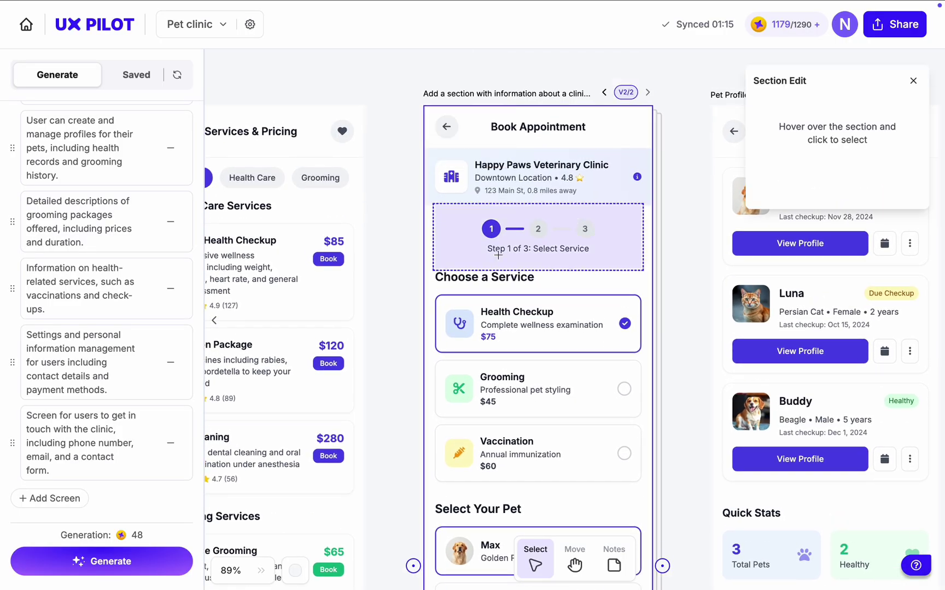
click(536, 333)
click(794, 231)
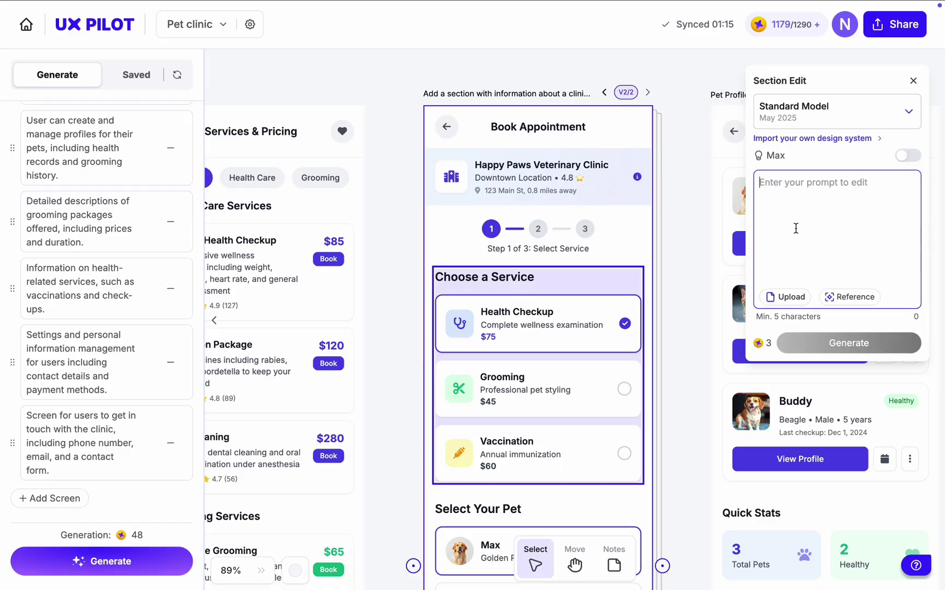
text(add )
text(information about di)
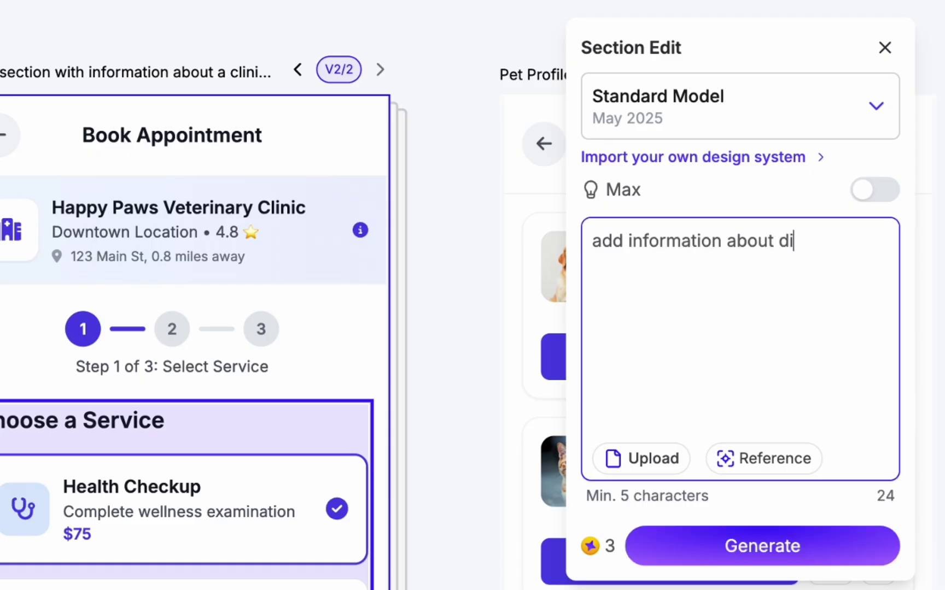
text(scount for a service. This should be op)
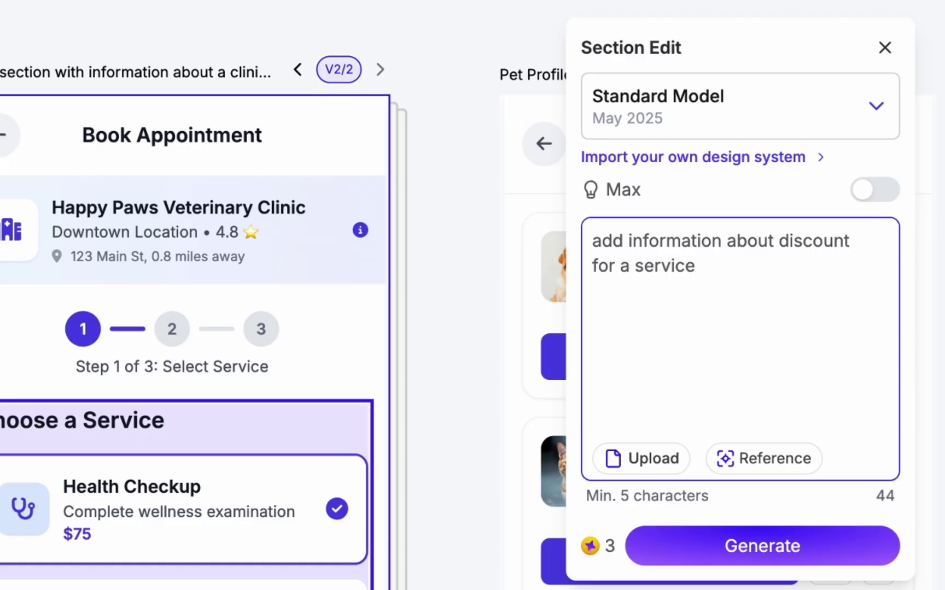
text(tional info)
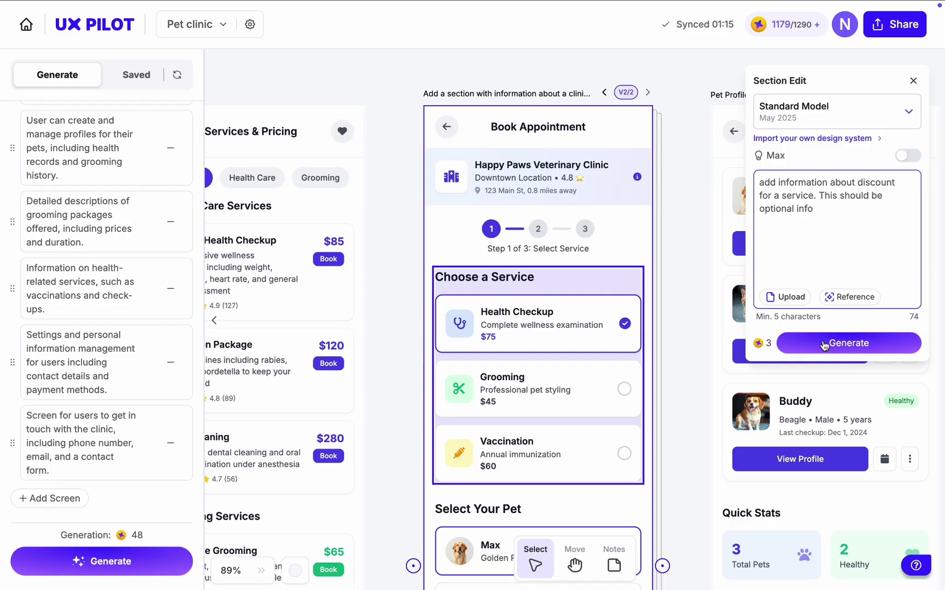
click(797, 344)
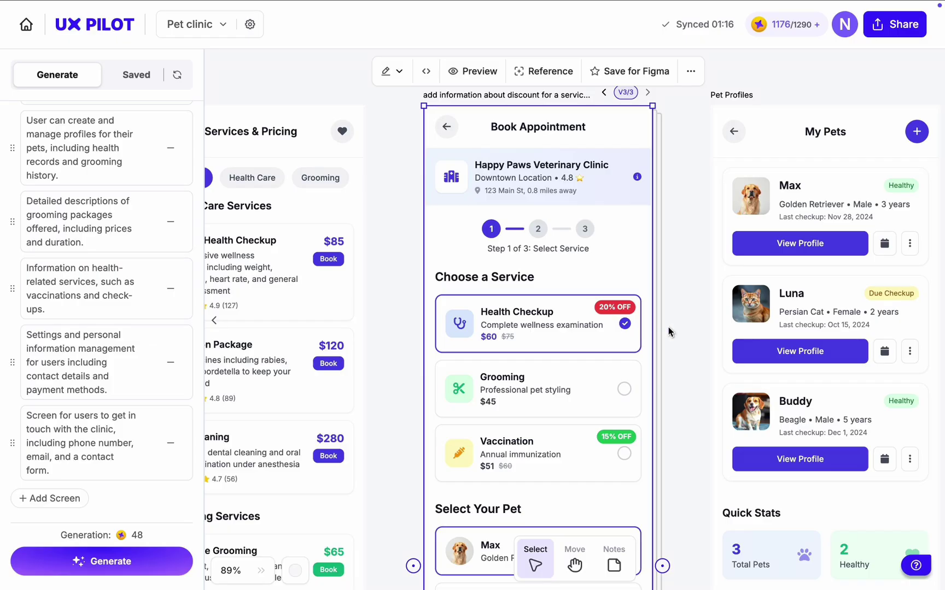
Select all eight pet clinic screen boards and send them to Figma with Save for Figma
scroll(668, 332, down, 10)
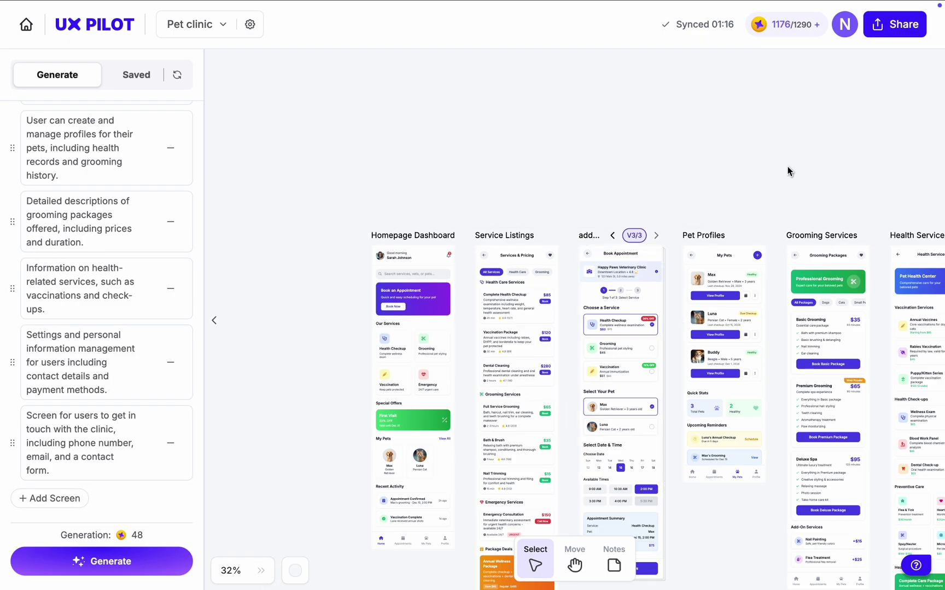
scroll(787, 166, down, 4)
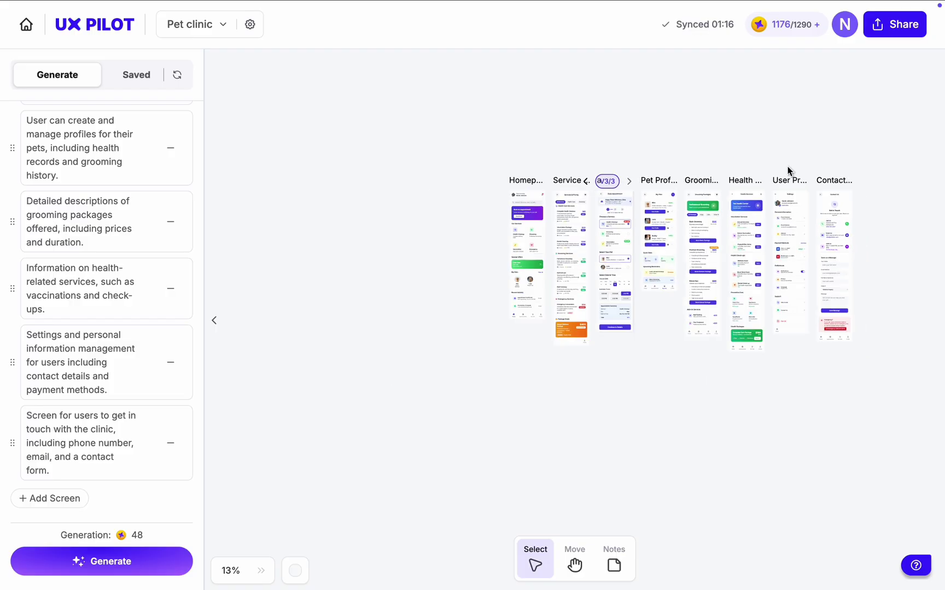
scroll(716, 161, up, 4)
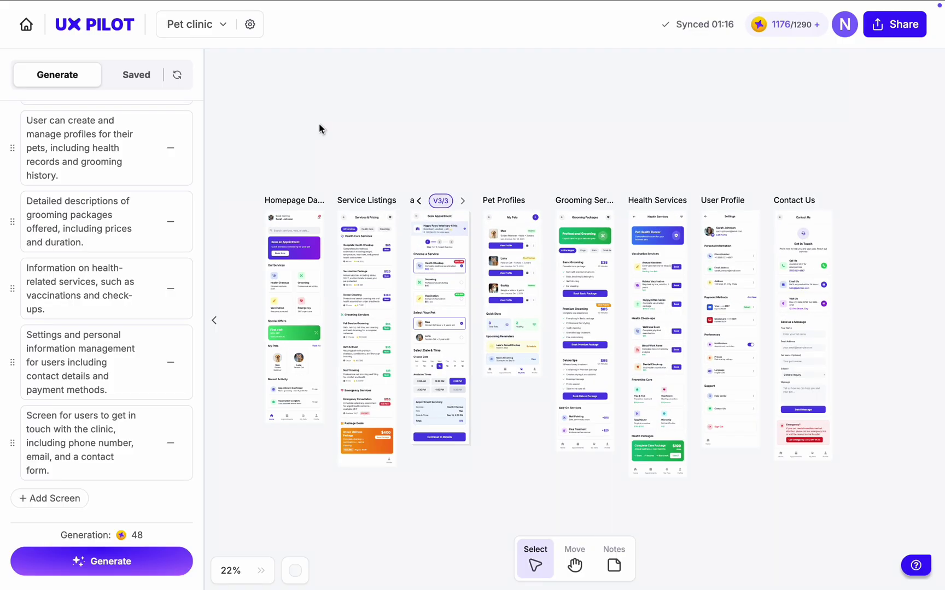
drag(242, 138, 867, 543)
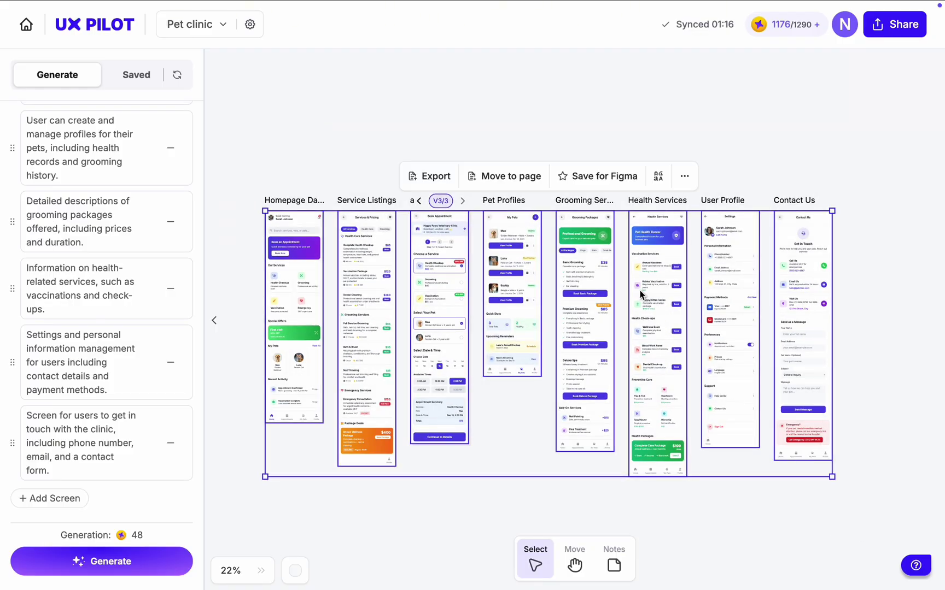
click(595, 182)
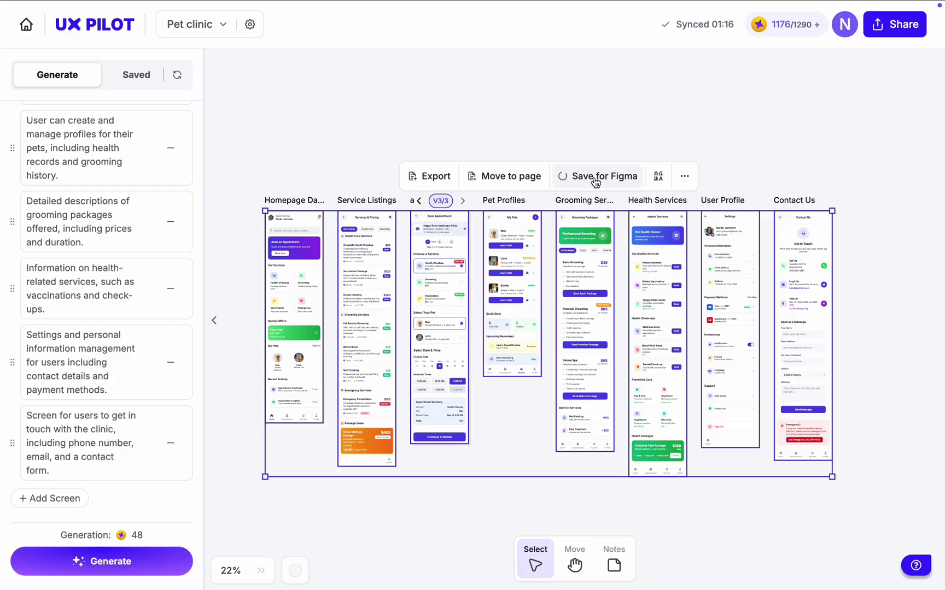
click(573, 118)
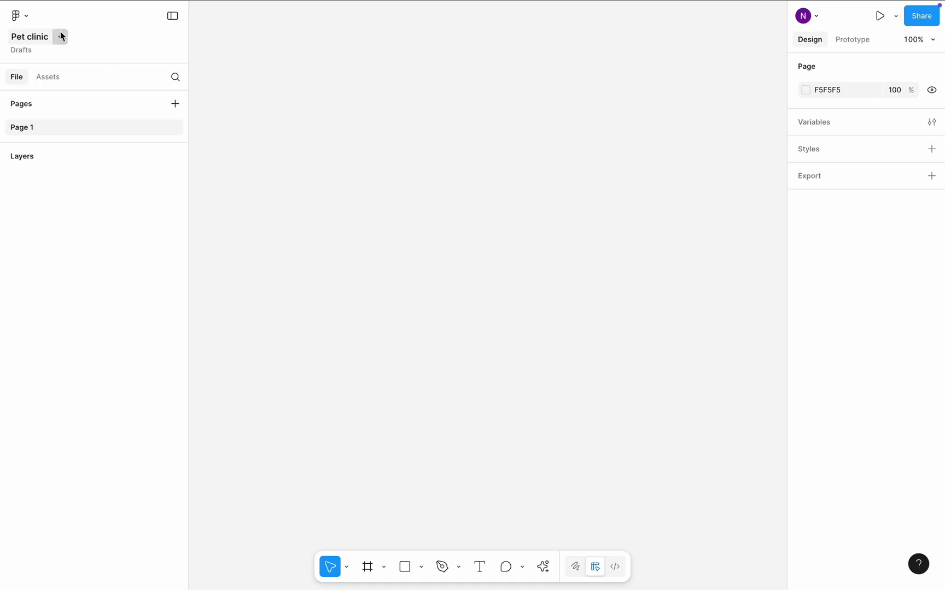
Launch the UX Pilot plugin from the recently used plugins and reposition its window
click(27, 17)
mouse_move(51, 222)
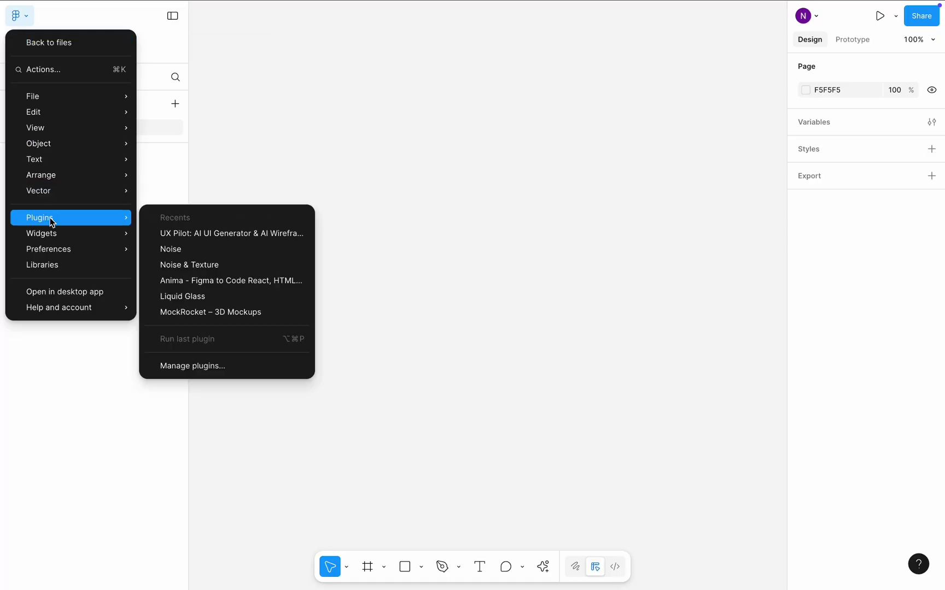
click(202, 233)
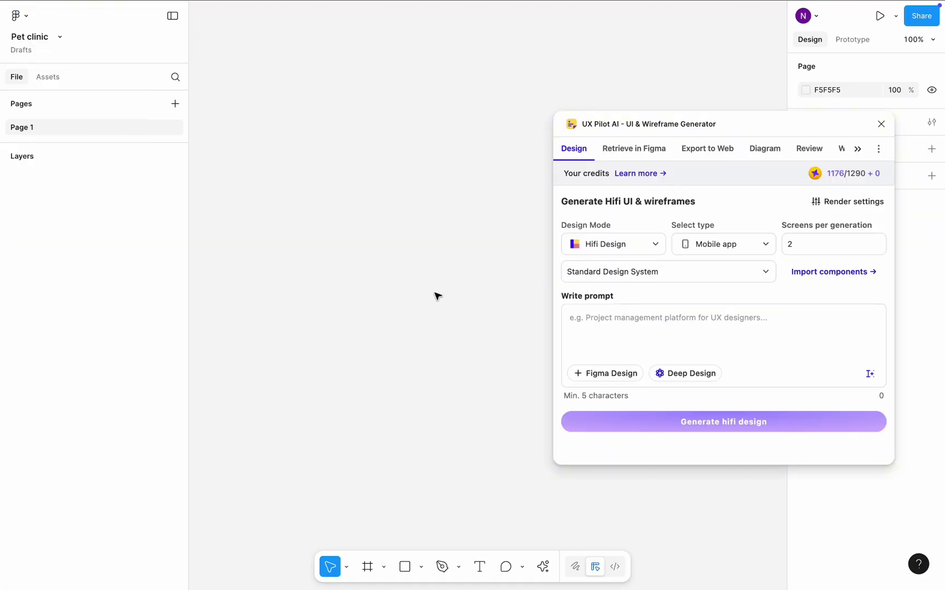
drag(662, 131, 421, 207)
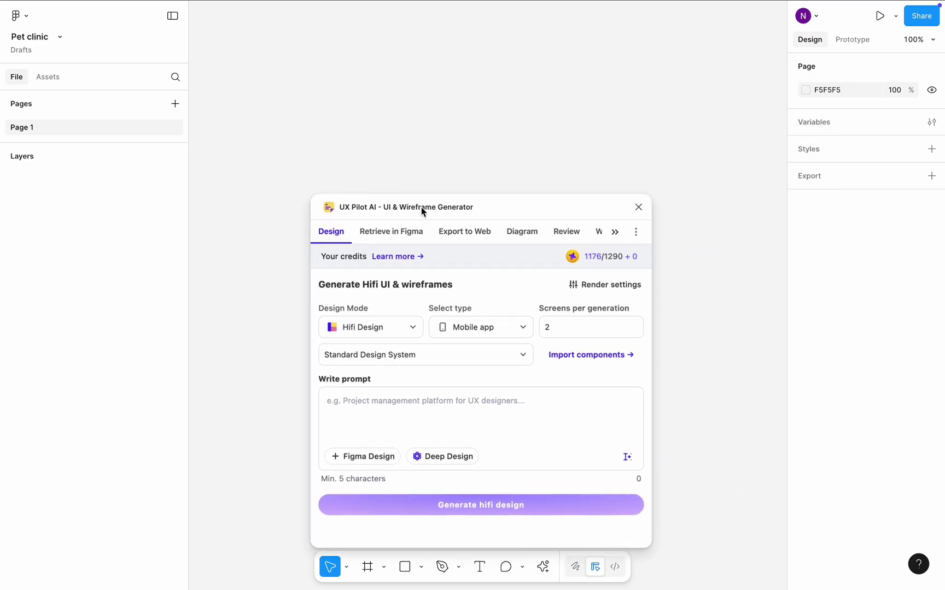
Retrieve the first saved Group 2 of screens into the Pet clinic file's Page 1
click(388, 237)
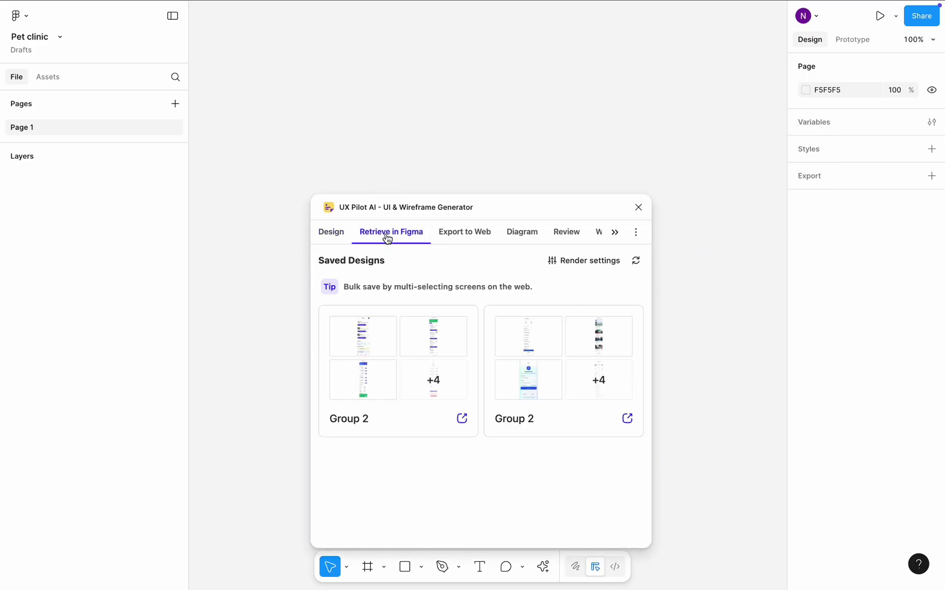
mouse_move(382, 356)
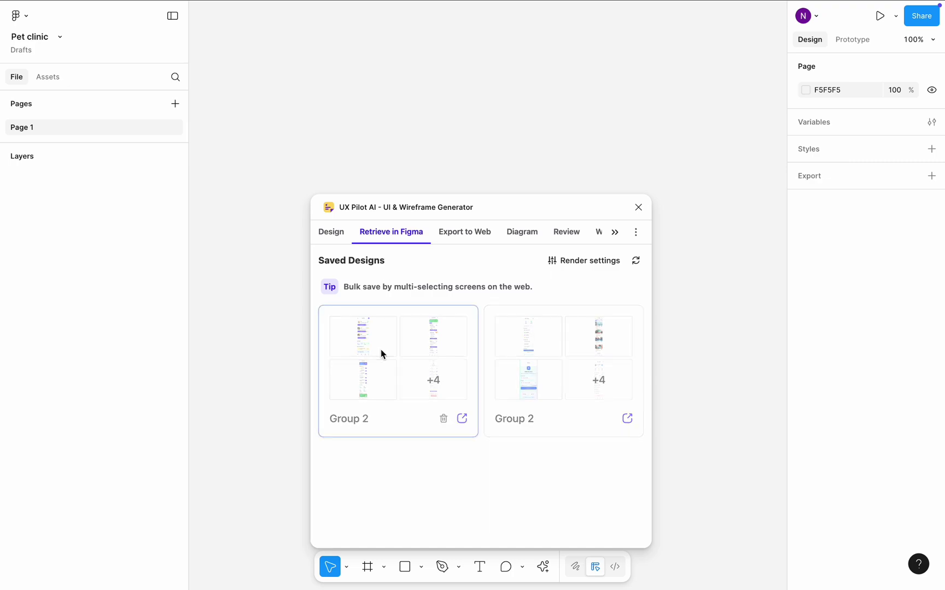
click(382, 353)
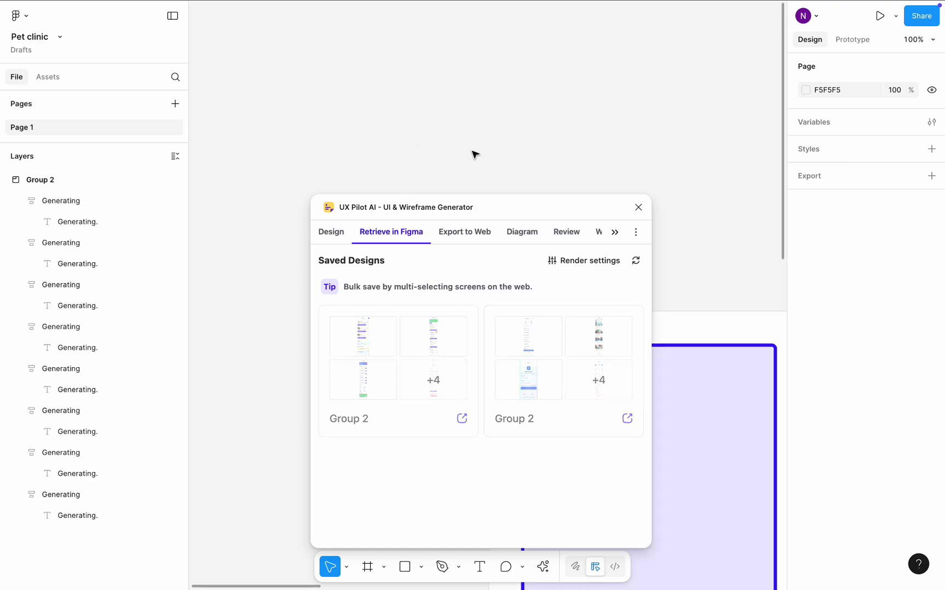
Pan around the imported Group 2 to check My Pets, Book Appointment and Services & Pricing rendered
scroll(474, 155, right, 4)
scroll(474, 155, down, 2)
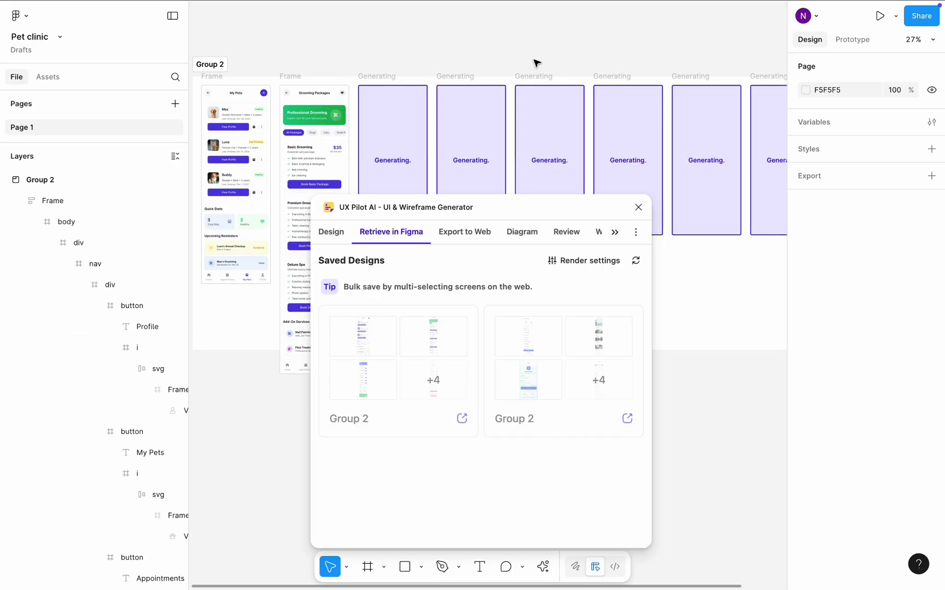
scroll(316, 63, up, 5)
scroll(316, 65, left, 8)
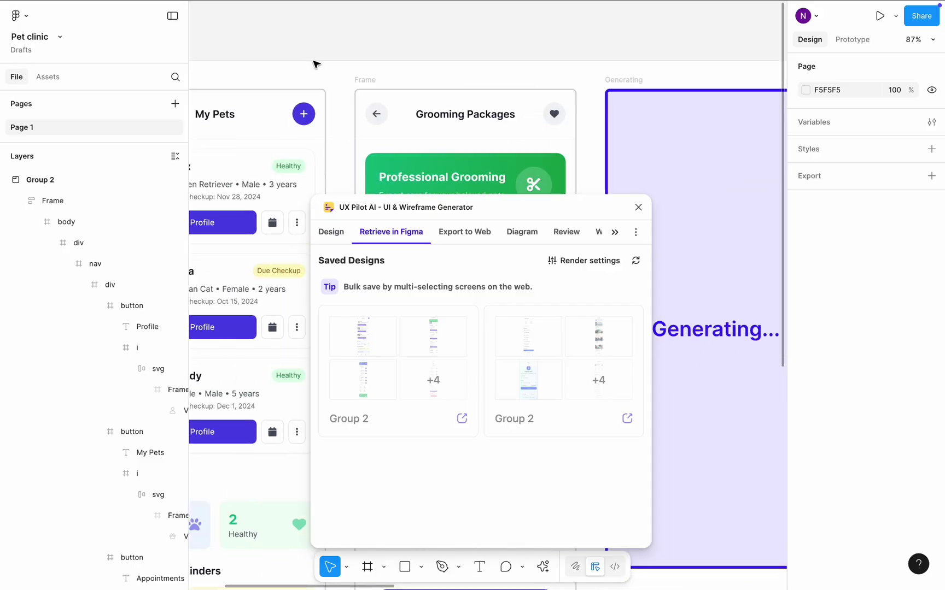
scroll(316, 63, right, 2)
scroll(316, 64, up, 1)
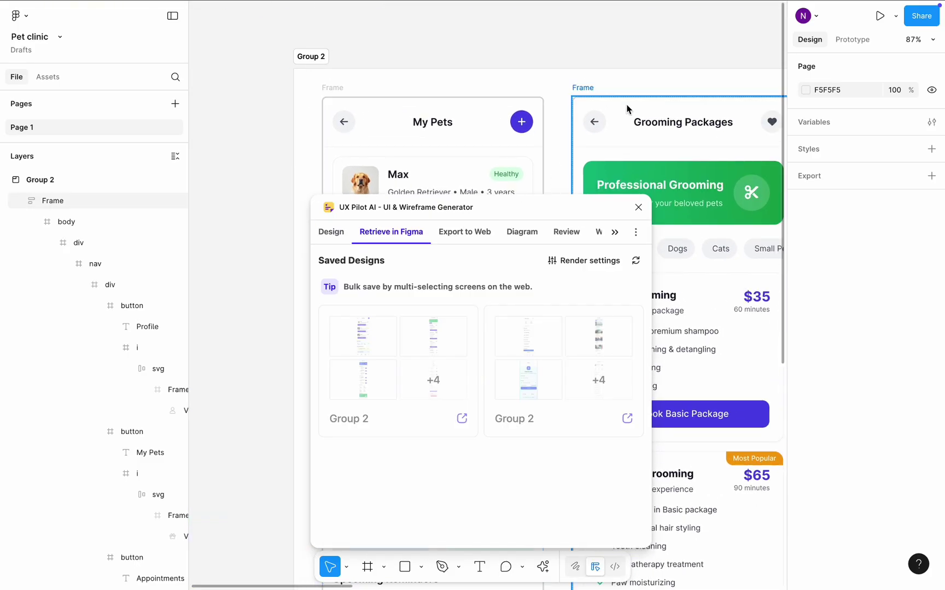
scroll(607, 51, down, 3)
drag(422, 222, 197, 216)
scroll(558, 190, right, 7)
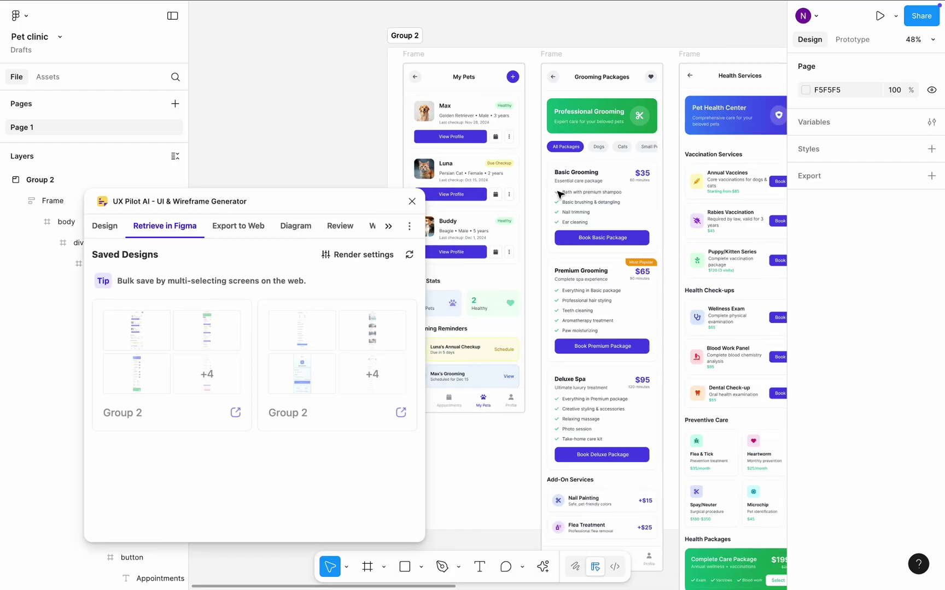
scroll(559, 191, down, 4)
scroll(559, 195, right, 2)
scroll(492, 197, down, 2)
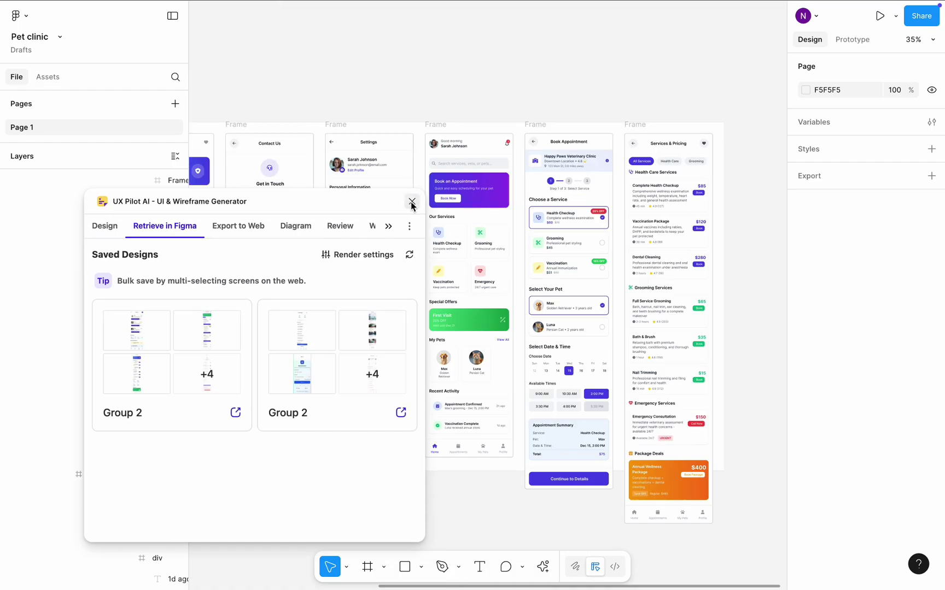
Close the UX Pilot plugin and add auto layout to the Book an Appointment banner frame
click(412, 201)
scroll(475, 173, up, 5)
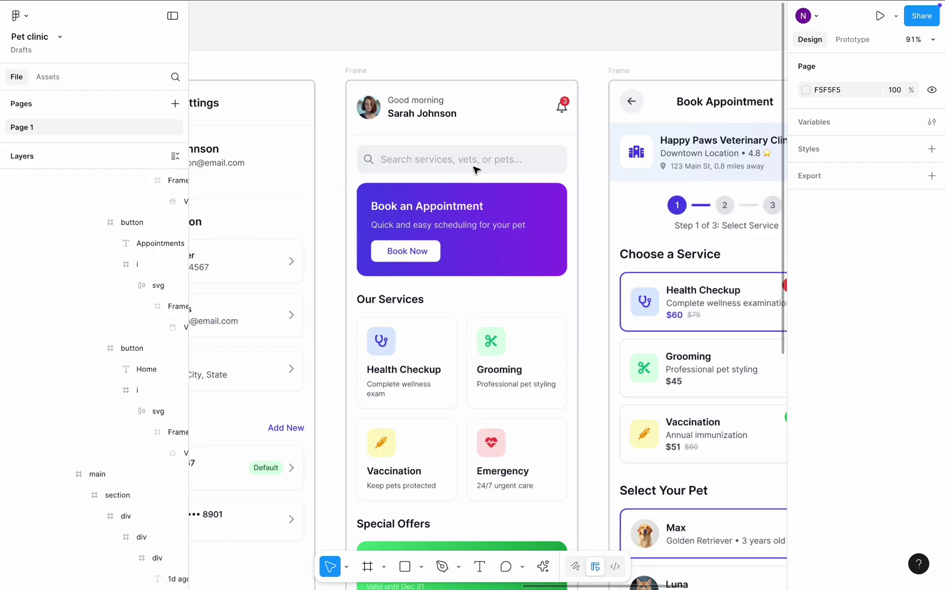
click(479, 210)
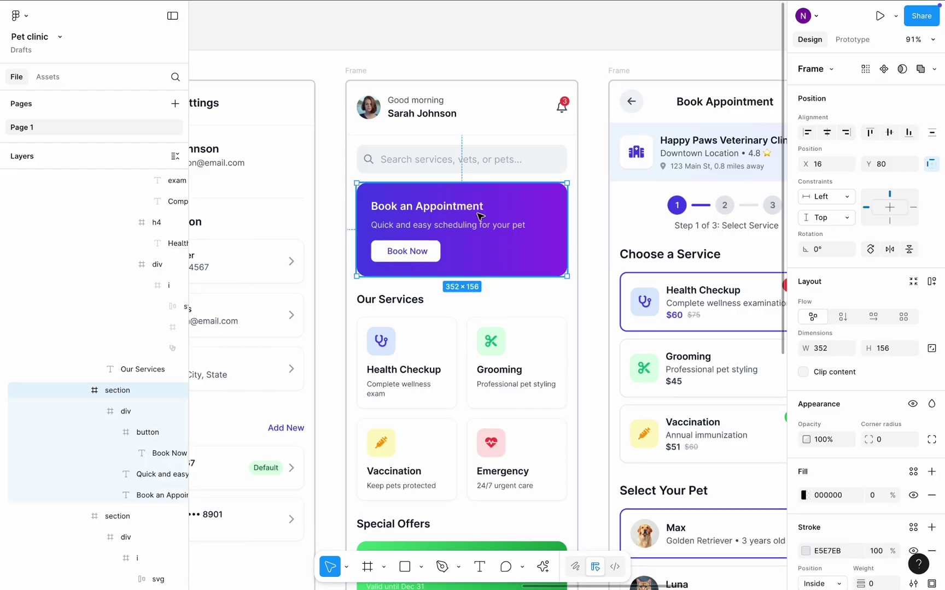
click(931, 282)
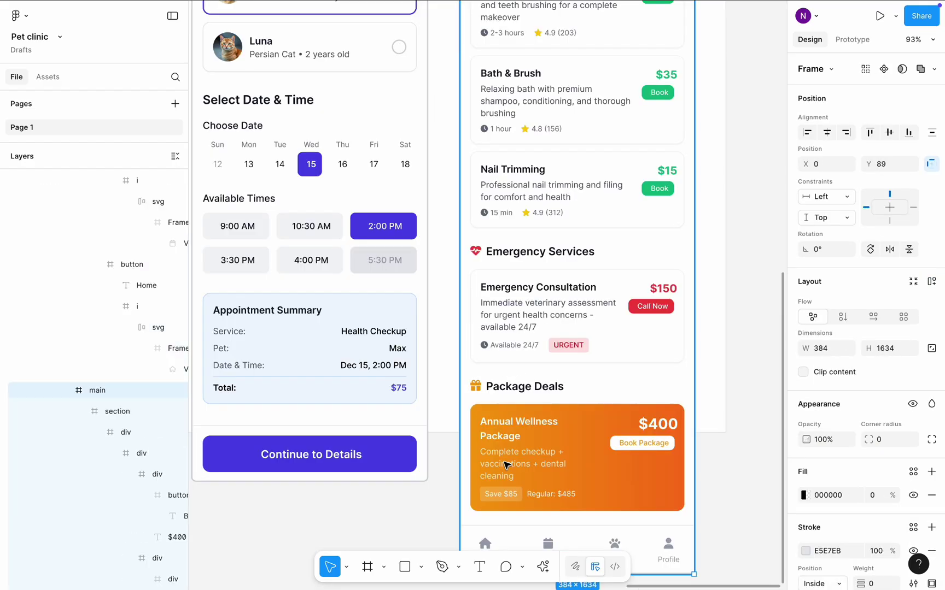
Make the Annual Wellness Package description text light grey (D7D7D7)
double_click(477, 451)
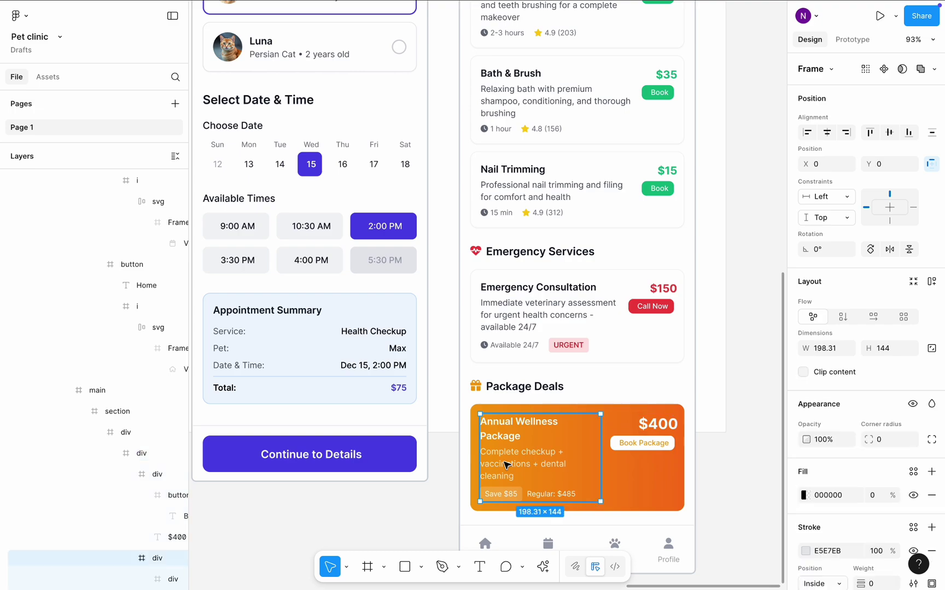
click(506, 466)
scroll(876, 483, down, 3)
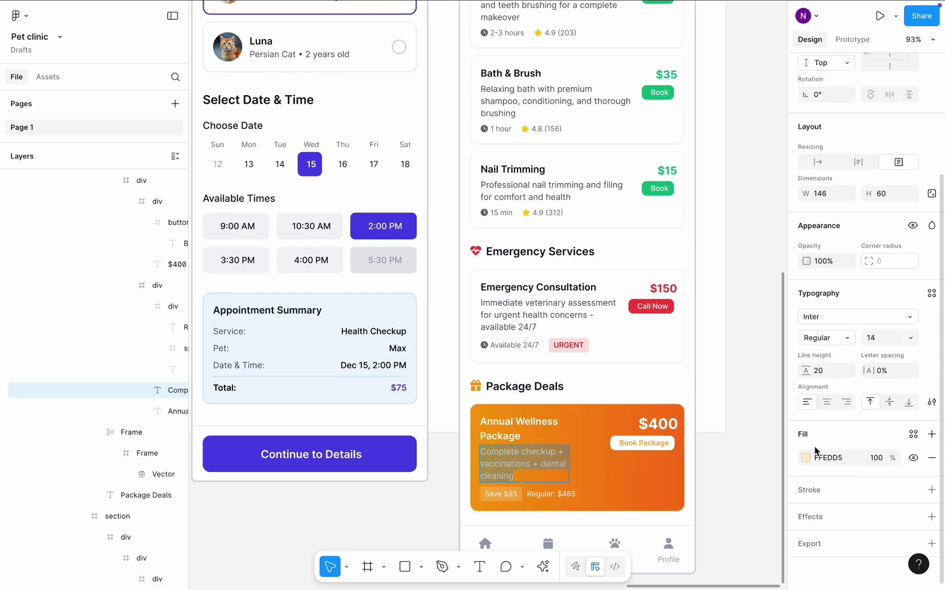
click(806, 458)
drag(688, 337, 628, 302)
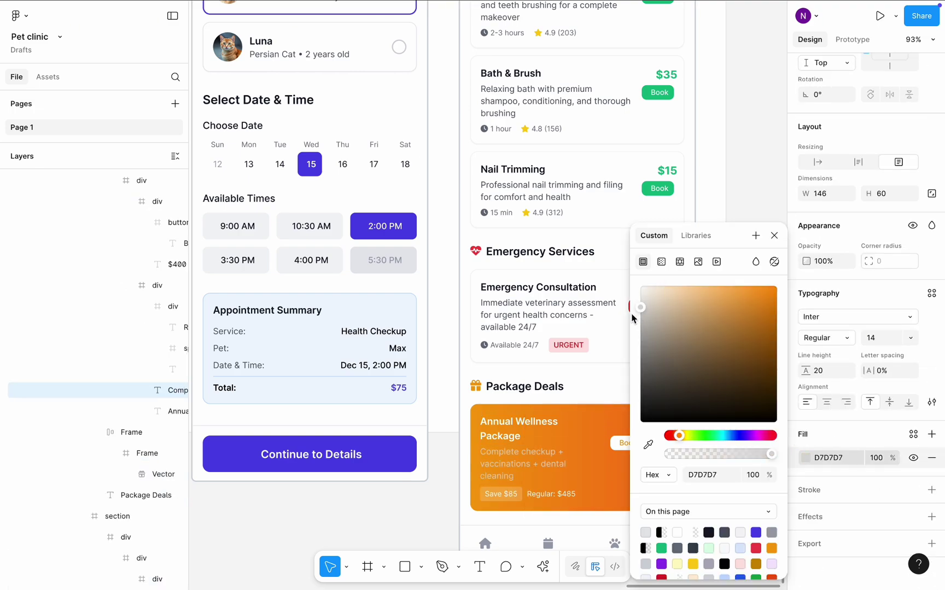